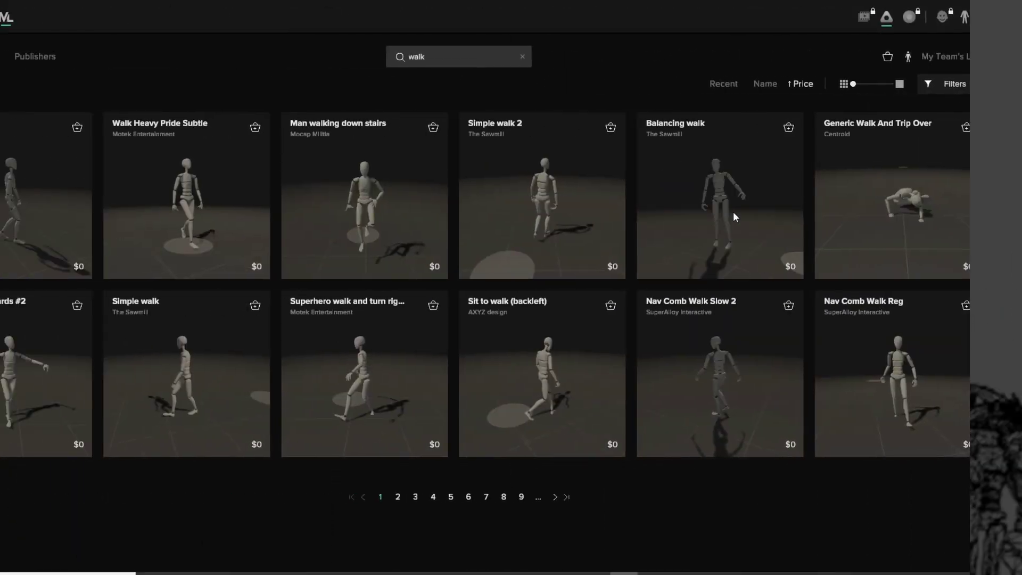
Clear the 'walk' search to list all assets, and try different thumbnail sizes
click(522, 56)
click(907, 57)
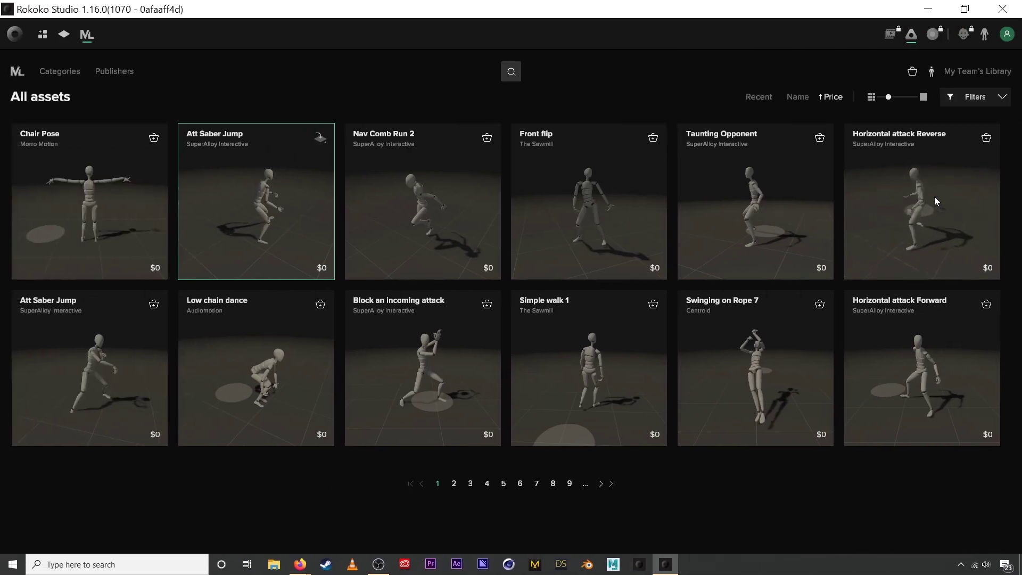
mouse_move(888, 102)
mouse_down()
mouse_move(911, 100)
mouse_move(898, 98)
mouse_up()
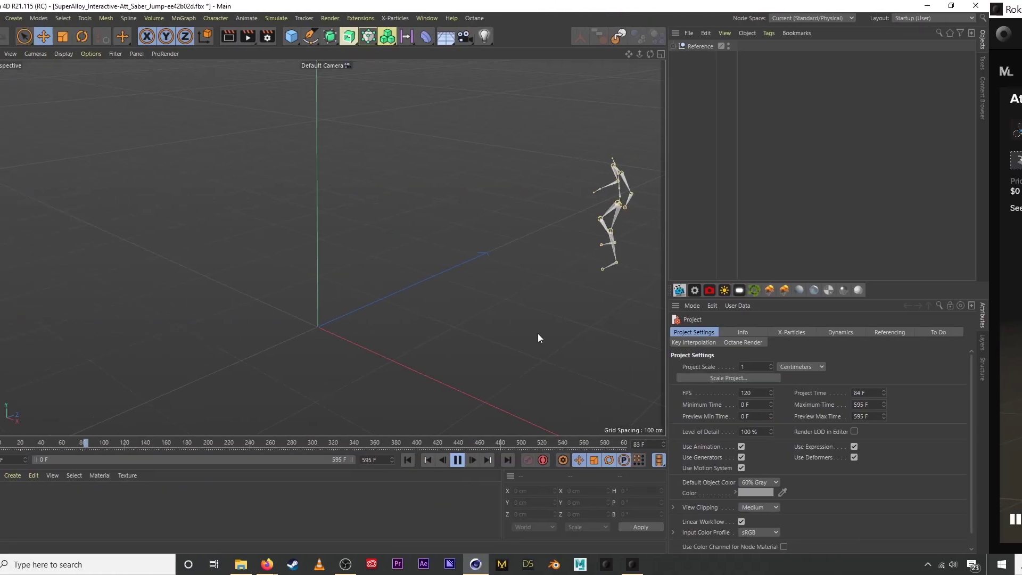
Pause the Att Saber Jump skeleton animation and rewind it to frame 0, orbiting to inspect
alt+drag(529, 227, 469, 296)
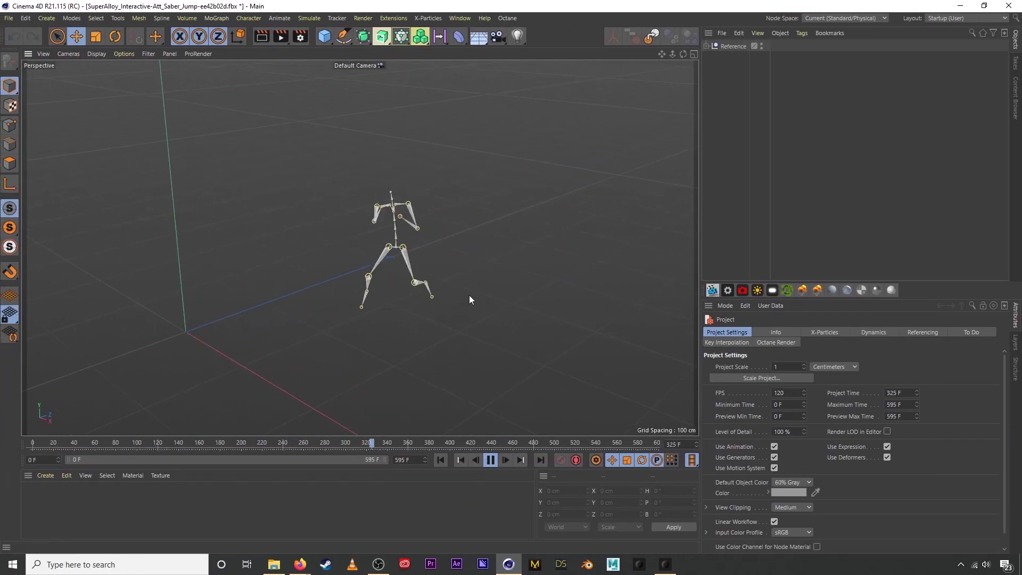
click(491, 459)
click(440, 459)
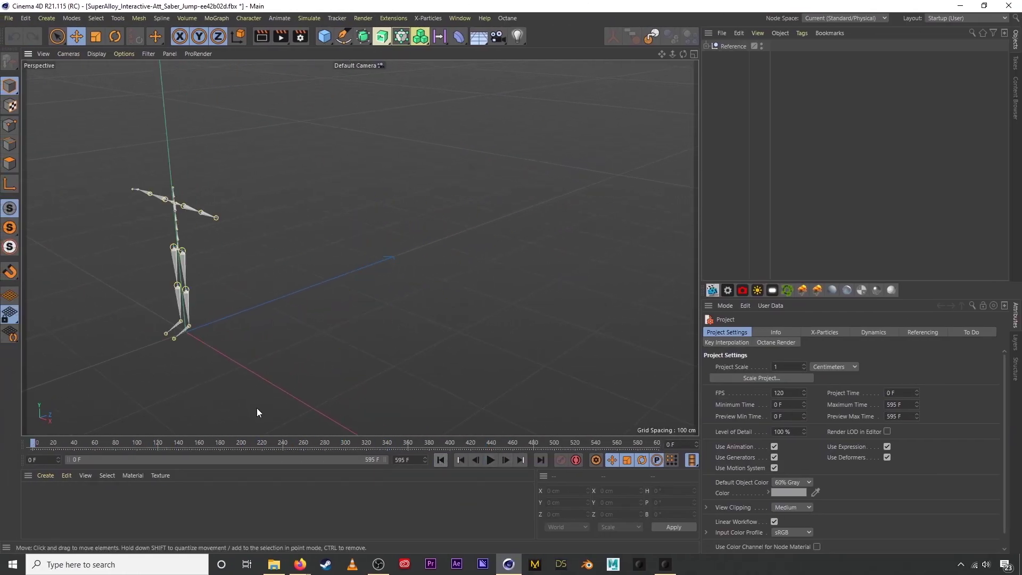
alt+drag(257, 408, 442, 405)
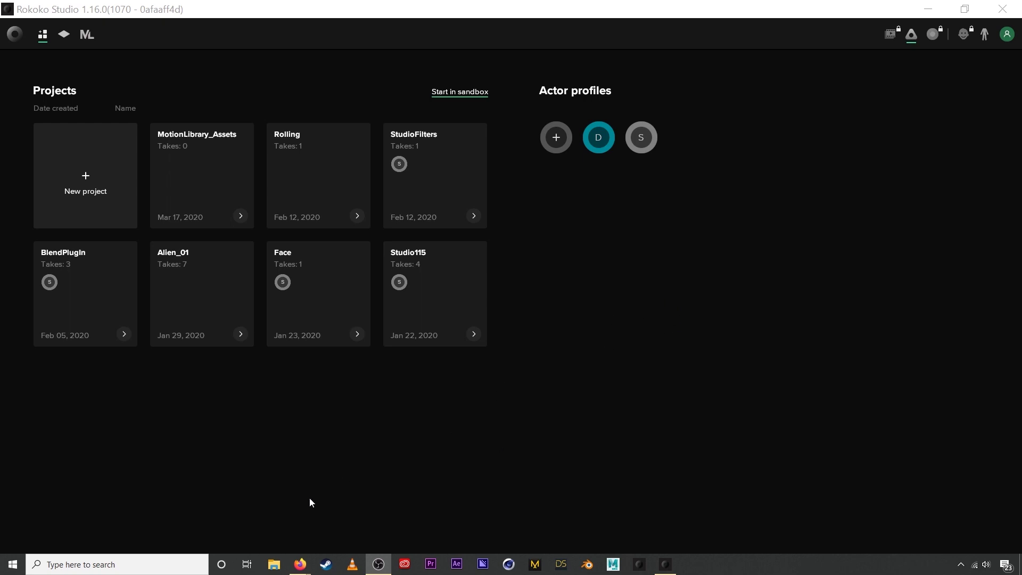
Visit the Rokoko Studio download page in Firefox via Products > Studio, then return to Rokoko Studio
mouse_move(297, 565)
click(350, 521)
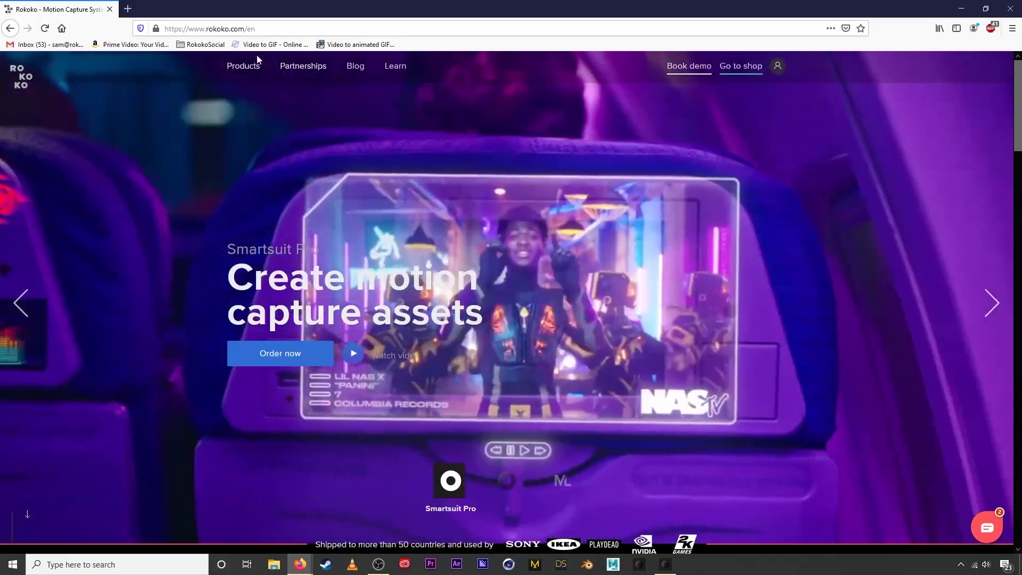
mouse_move(245, 66)
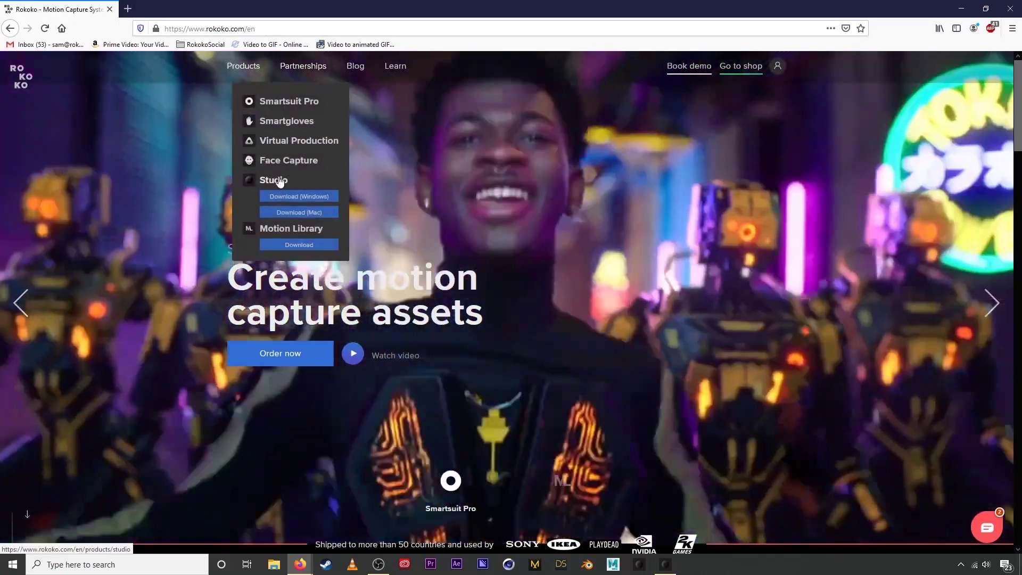
click(278, 178)
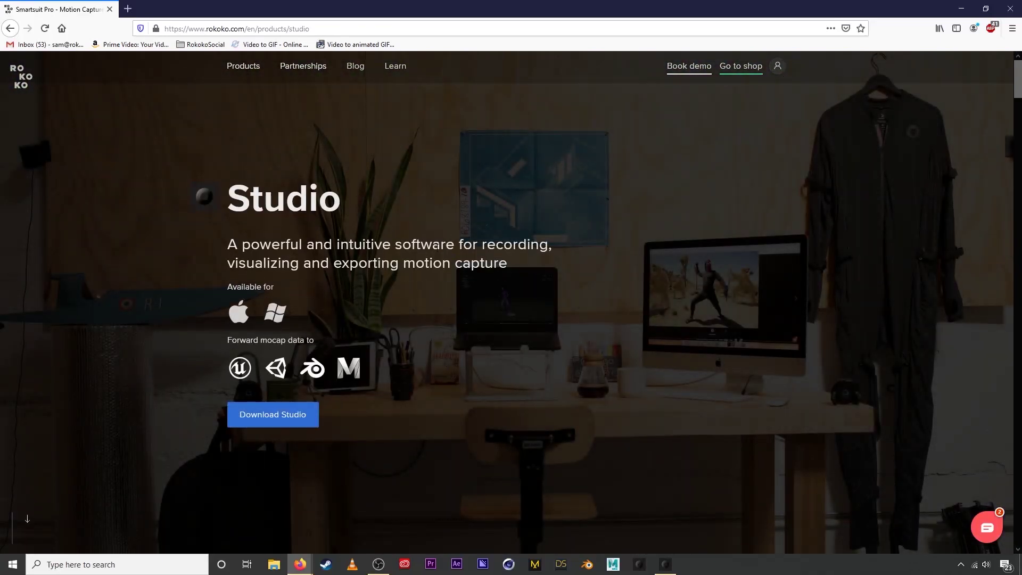
click(283, 417)
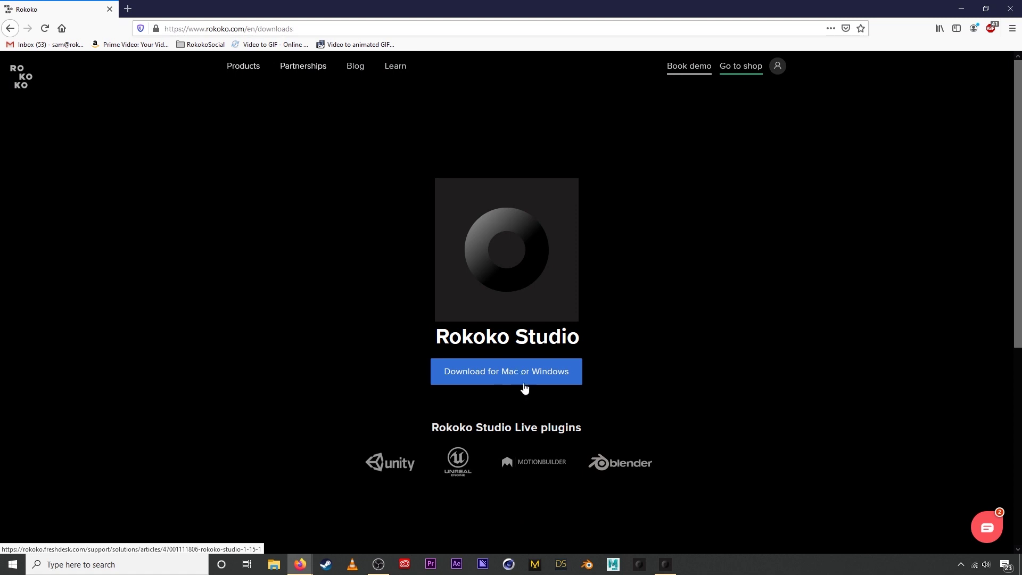
click(666, 563)
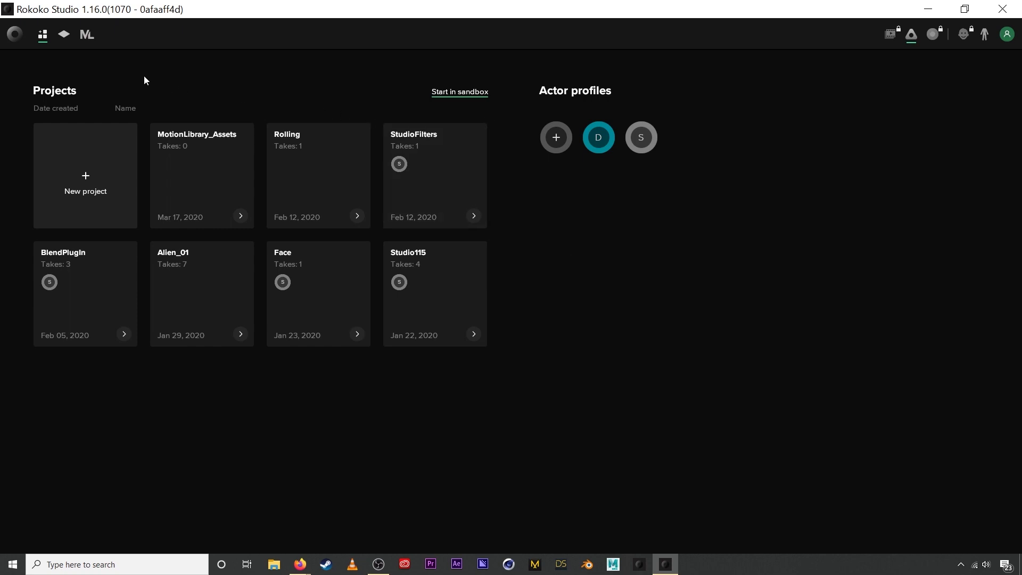
Open the Motion Library's All assets catalogue from the ML toolbar icon
click(87, 36)
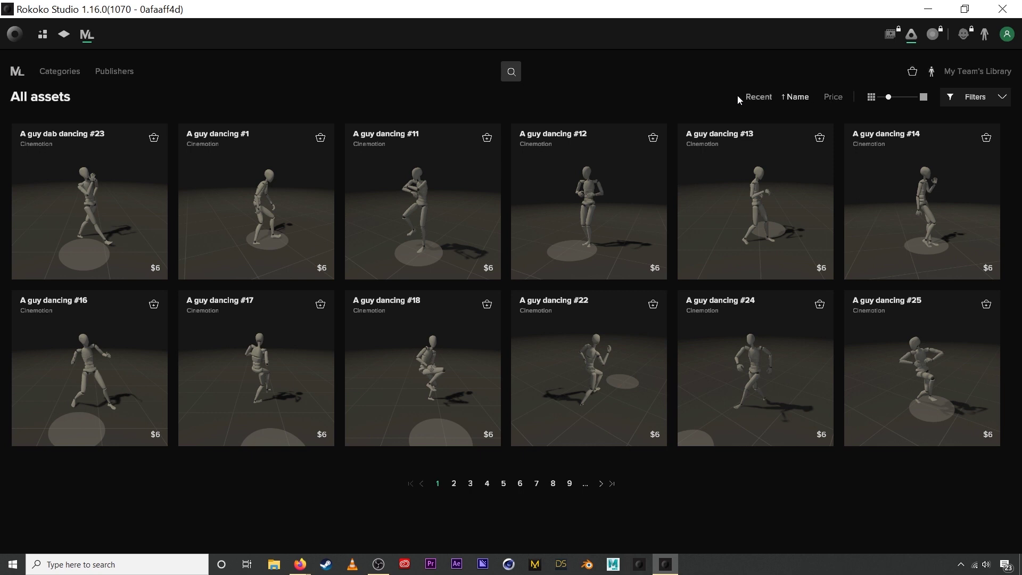
Sort the assets by Recent, then Name, and finally by ascending Price
click(758, 95)
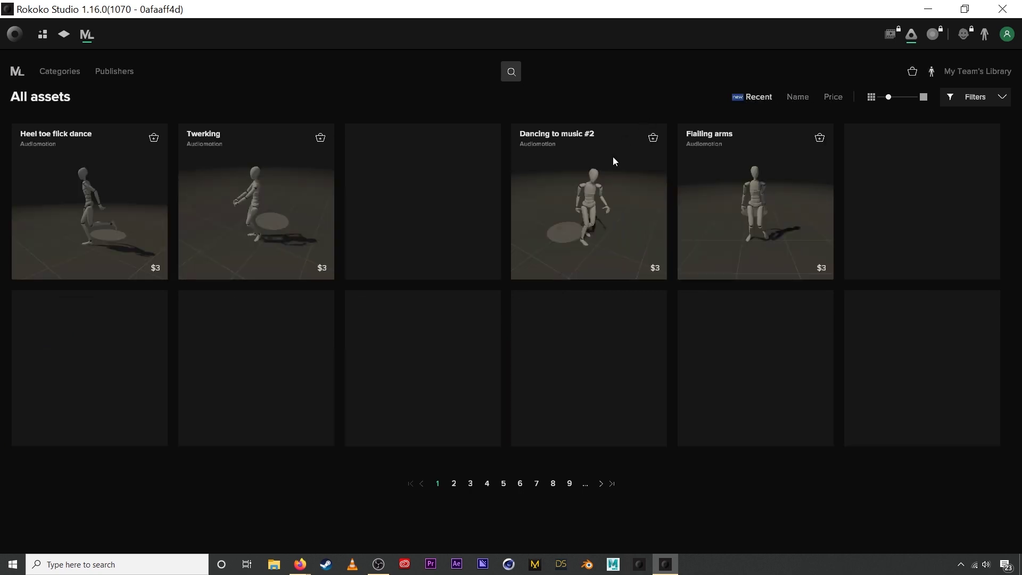
click(758, 98)
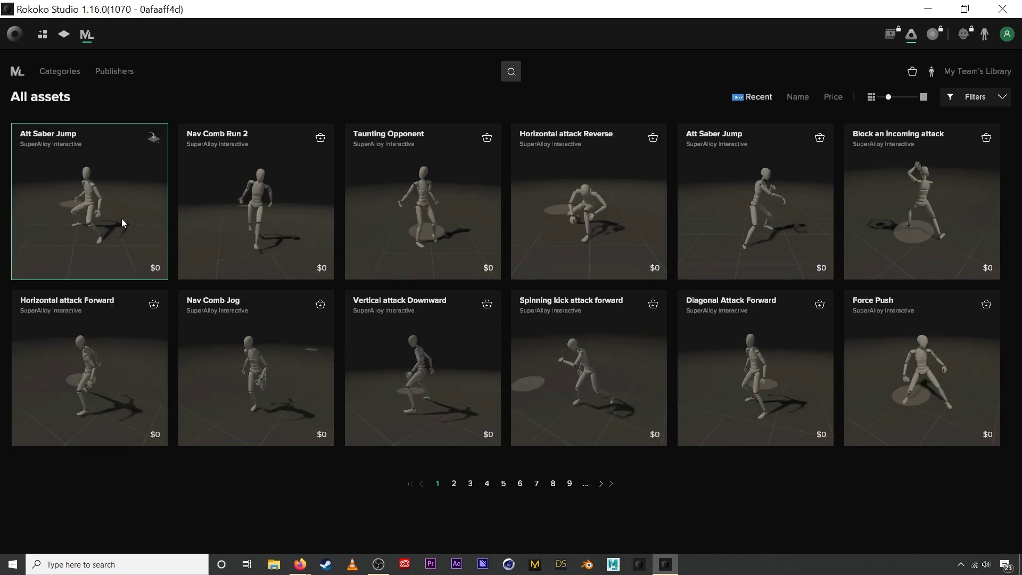
click(797, 97)
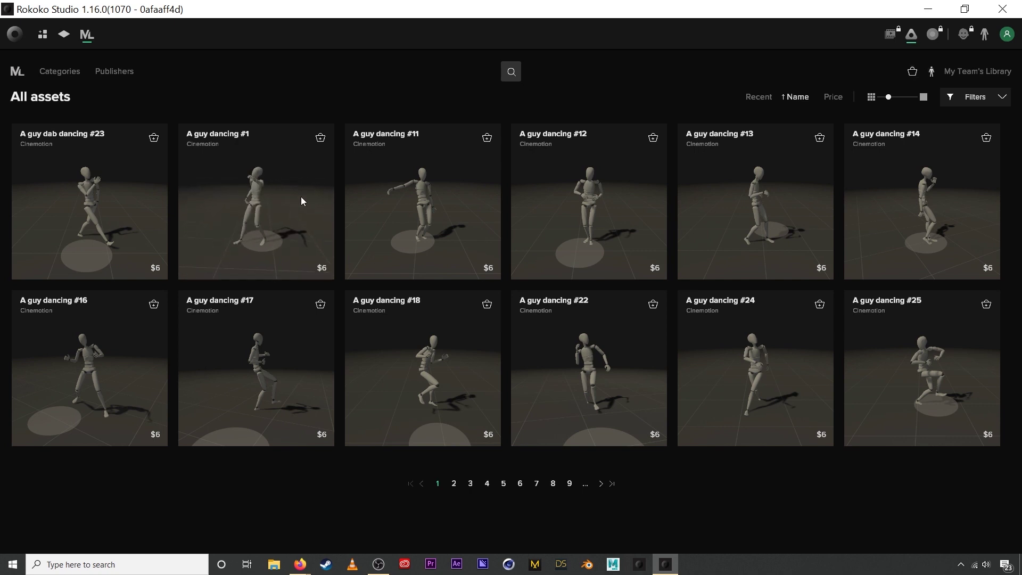
click(833, 98)
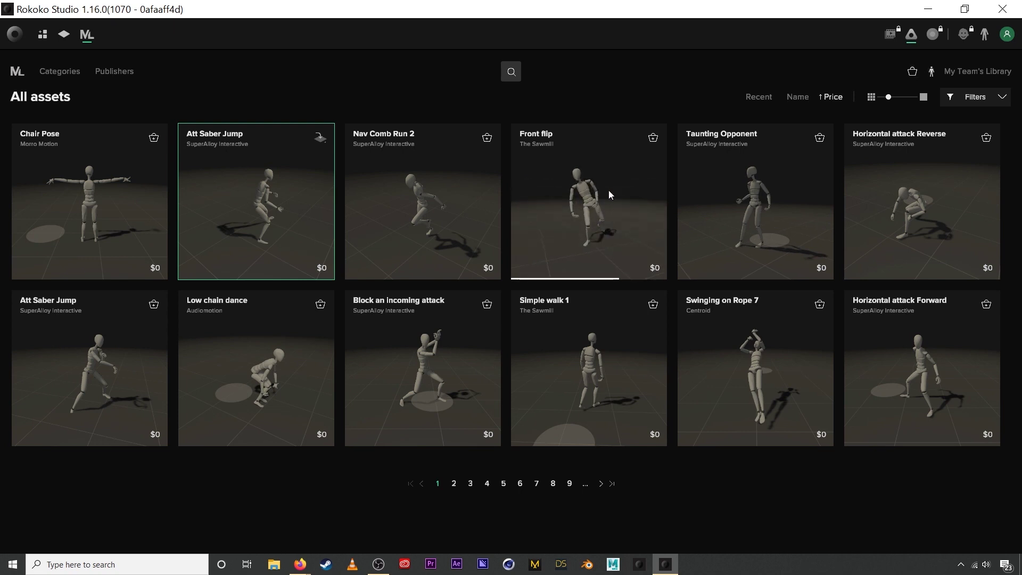
Orbit the Front flip and Taunting Opponent previews, then try larger thumbnails before returning to six columns
drag(611, 216, 574, 218)
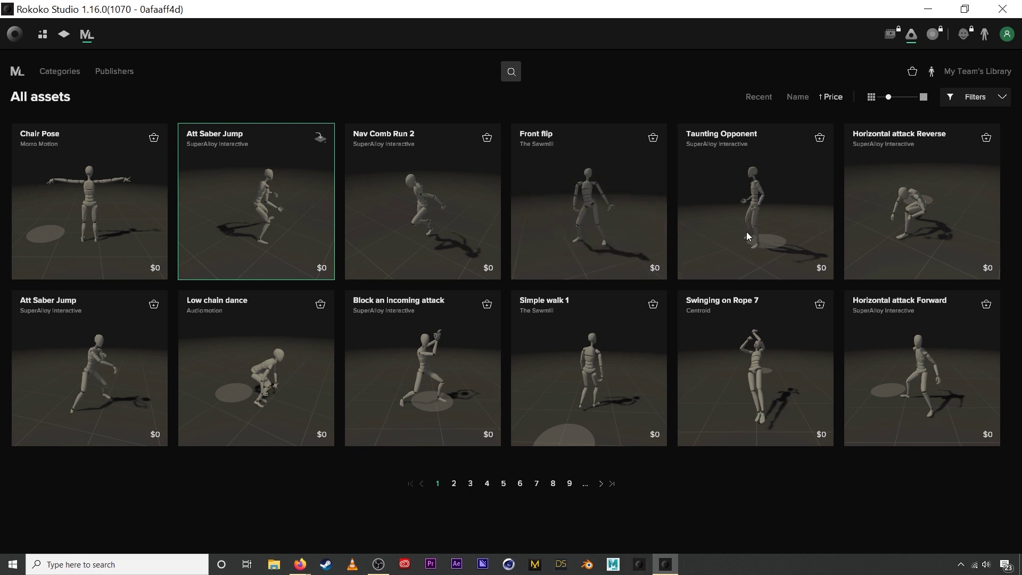
drag(746, 231, 770, 234)
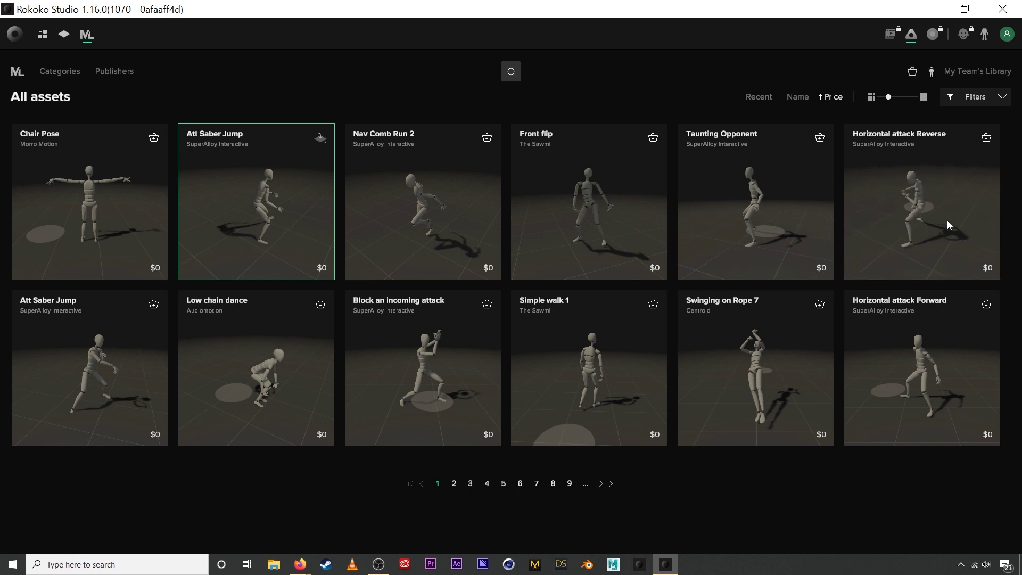
mouse_move(888, 101)
mouse_down()
mouse_move(919, 100)
mouse_move(878, 99)
mouse_up()
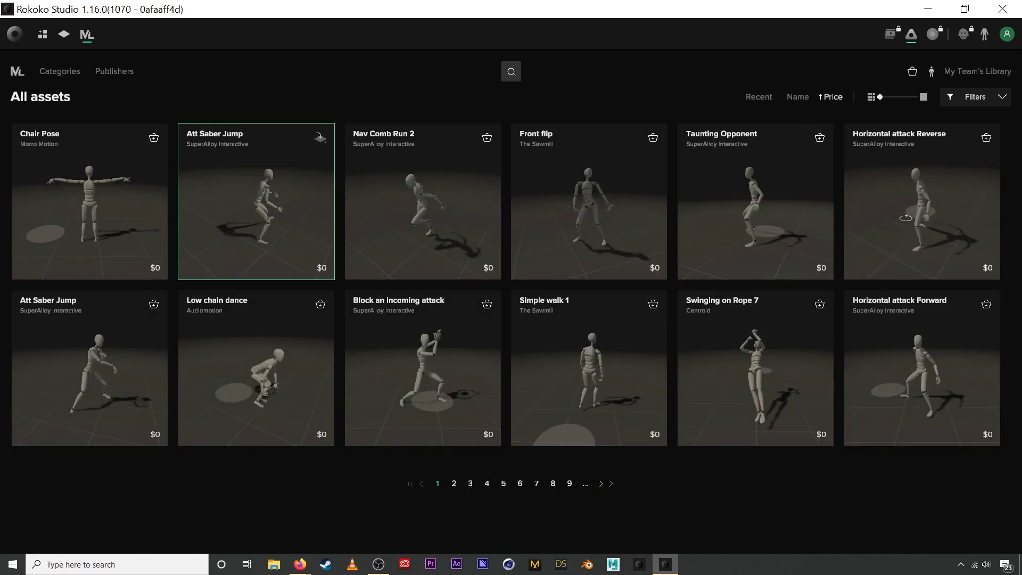
click(1001, 99)
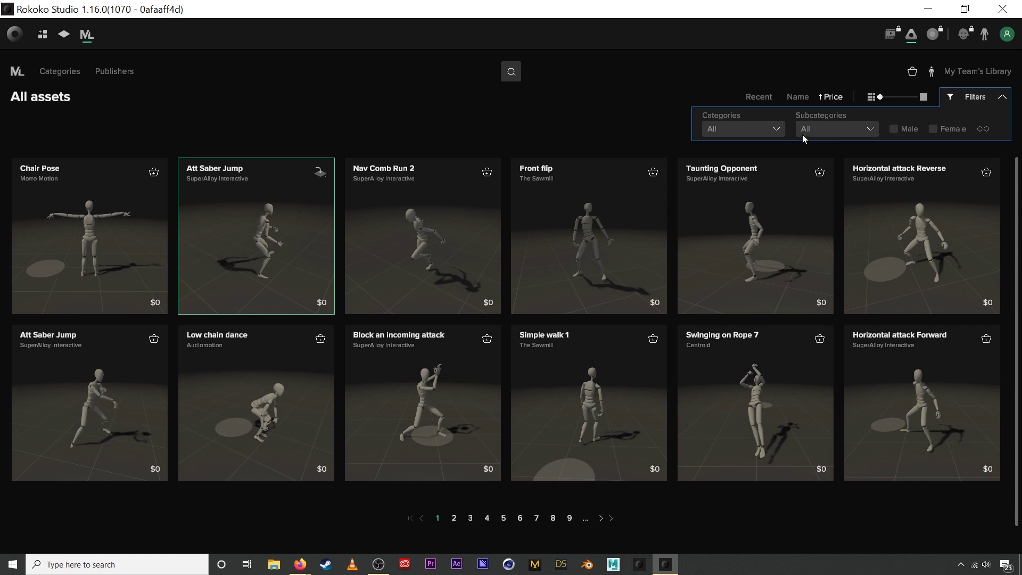
click(770, 131)
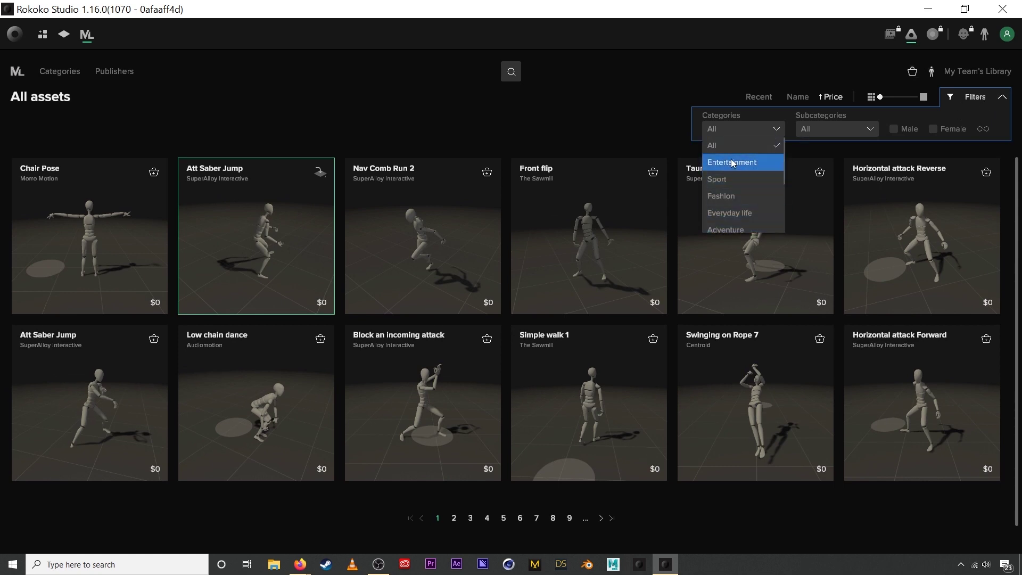
scroll(724, 210, down, 1)
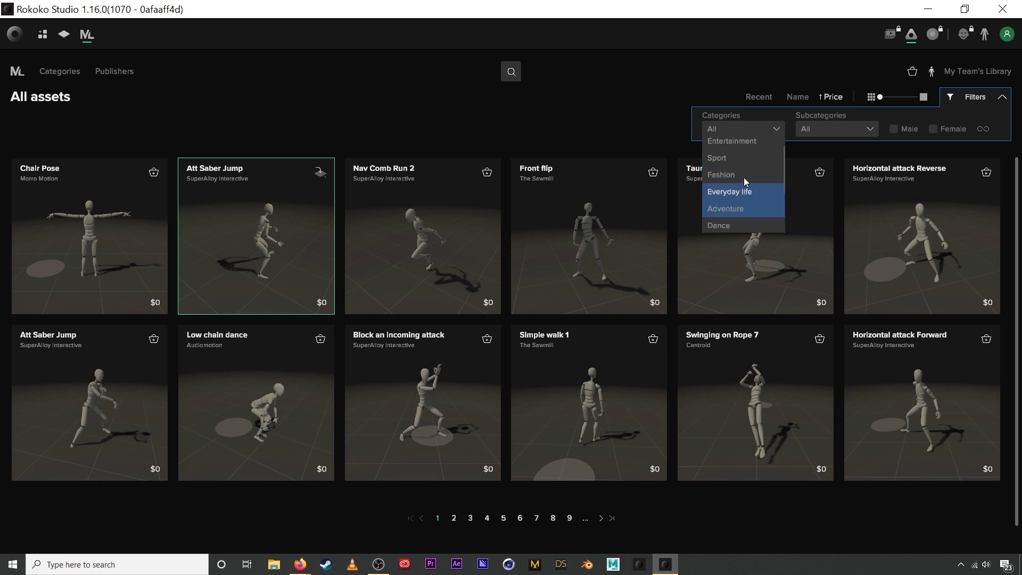
scroll(741, 159, up, 1)
click(741, 126)
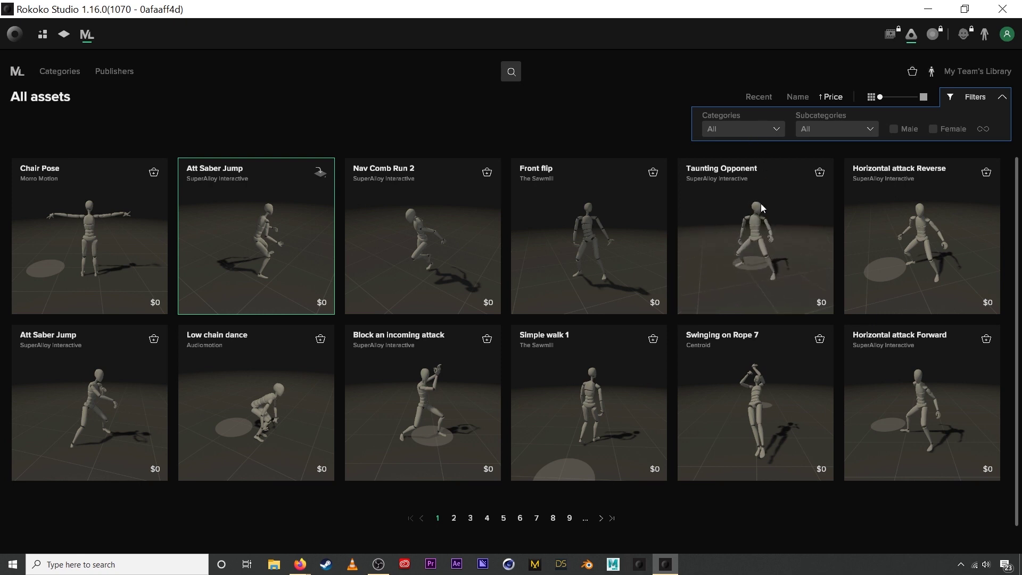
click(1002, 98)
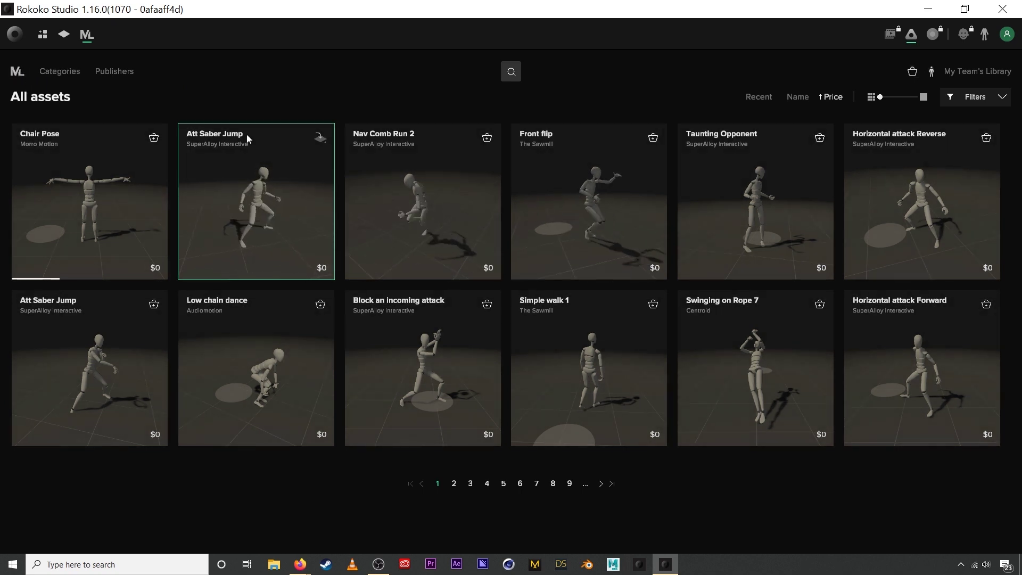
Open the Fashion category and turn the Catwalk with turn preview to face front
click(63, 73)
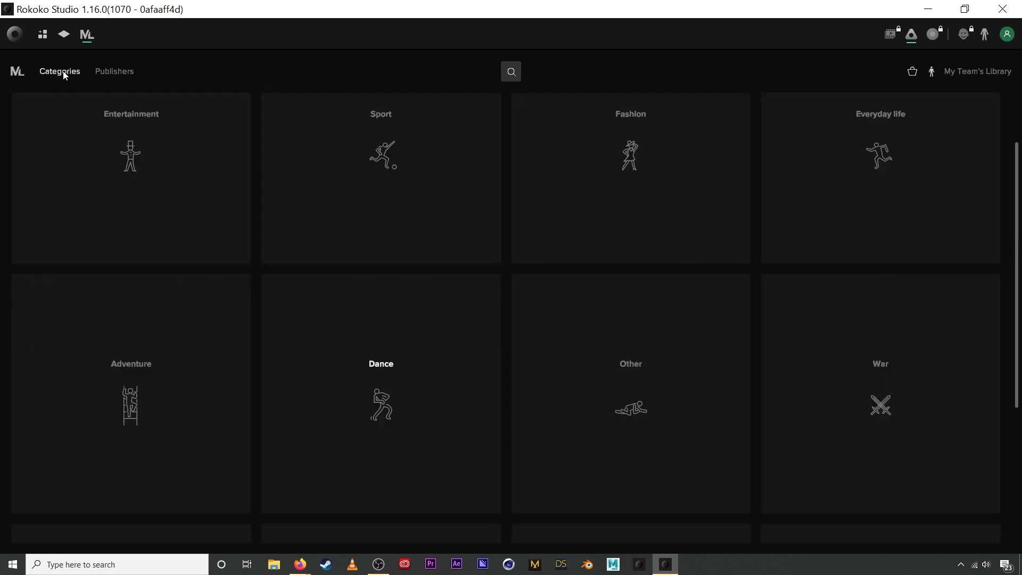
scroll(644, 245, down, 2)
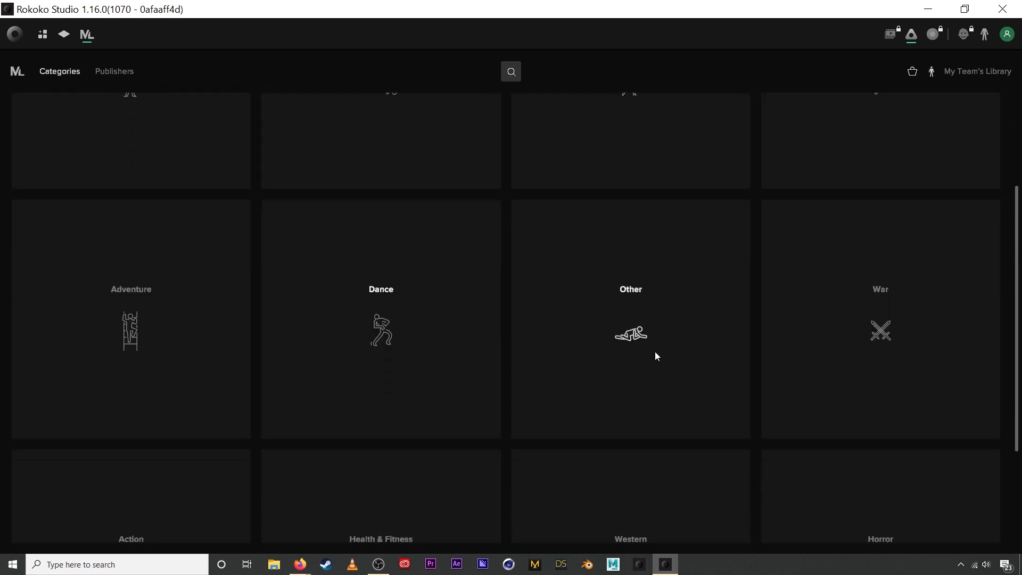
scroll(878, 330, up, 2)
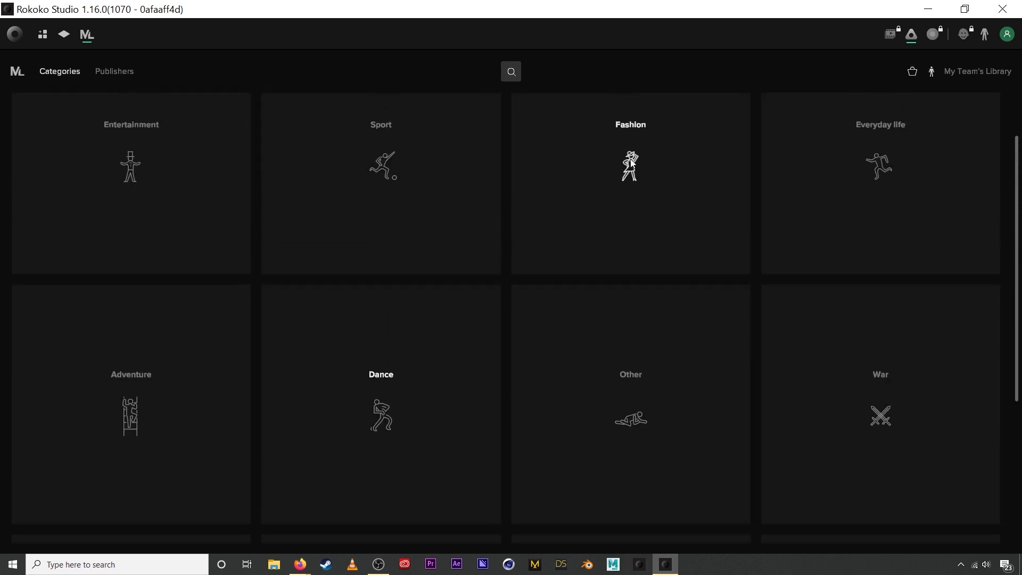
click(643, 170)
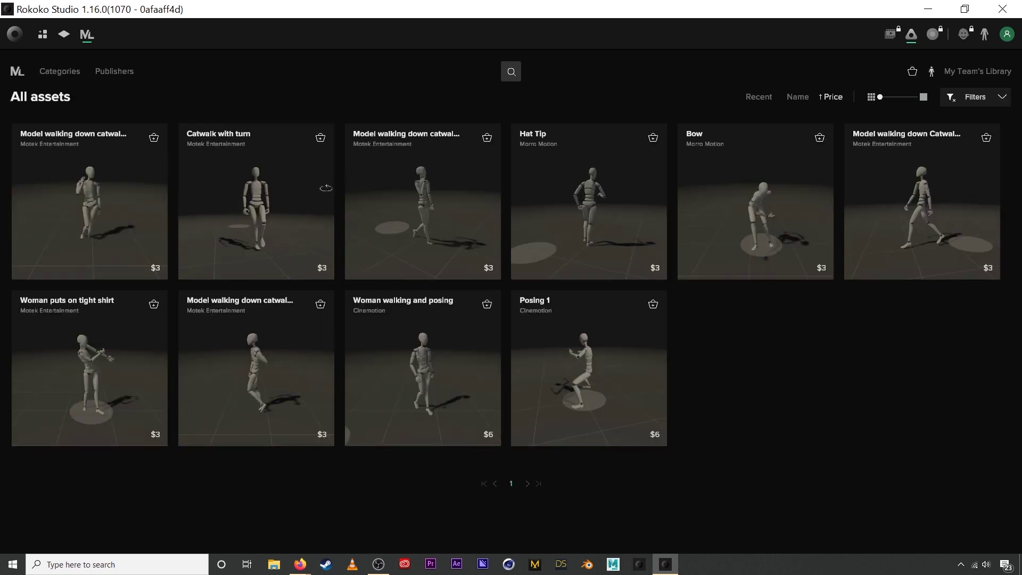
mouse_move(277, 195)
mouse_down()
mouse_move(310, 197)
mouse_move(282, 197)
mouse_up()
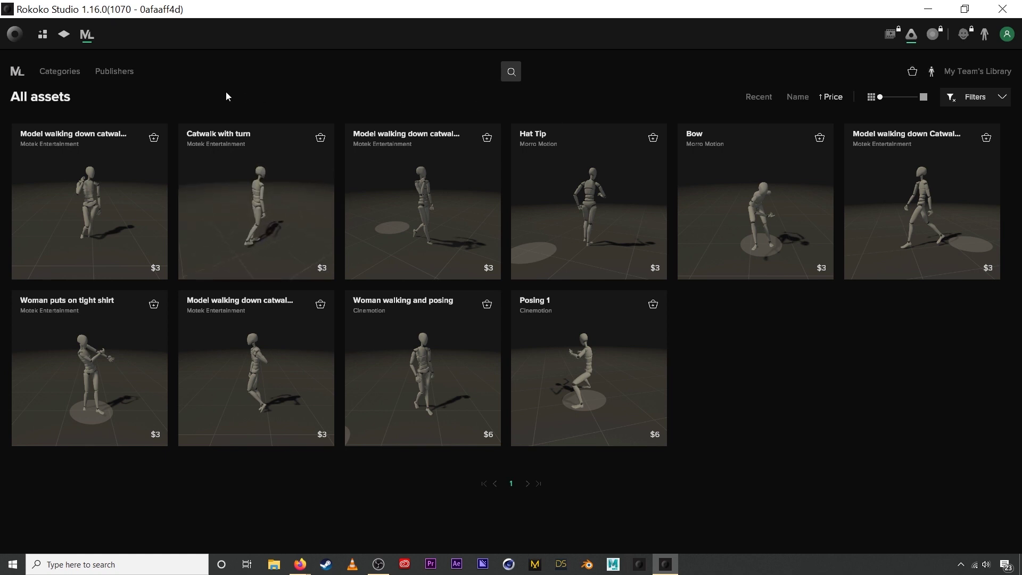
Browse the publisher tiles like Motek Entertainment and Cinemotion, then start a library search
click(107, 76)
scroll(450, 248, up, 6)
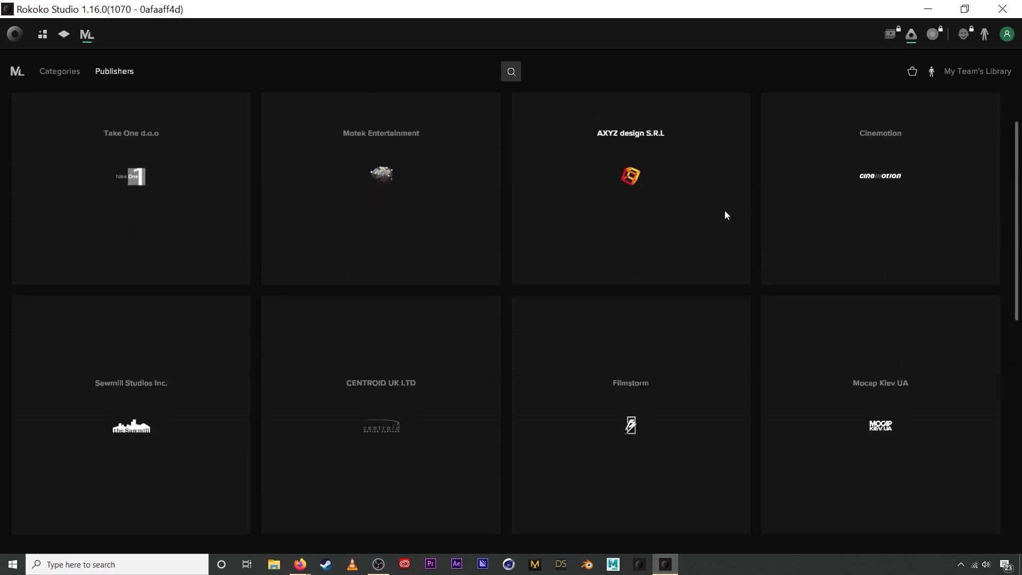
scroll(825, 424, down, 4)
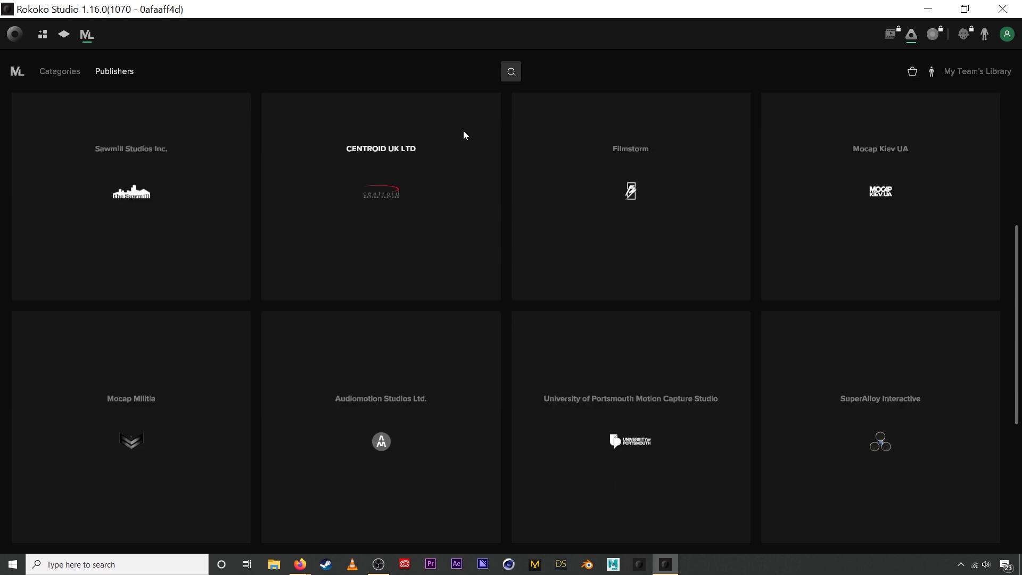
click(510, 76)
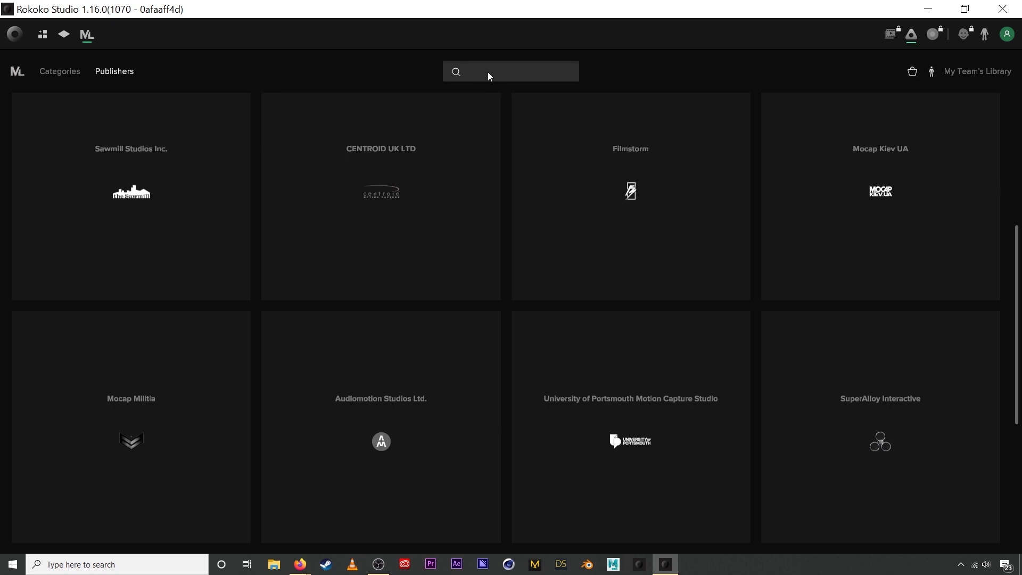
Search the library for 'walk', then clear the search to show all assets again
scroll(513, 161, up, 3)
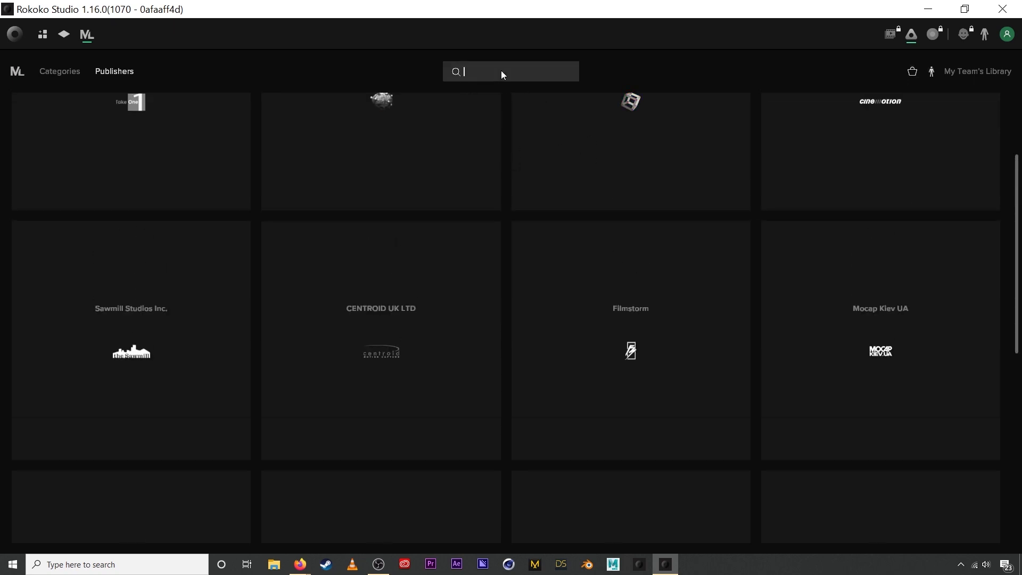
text(walk)
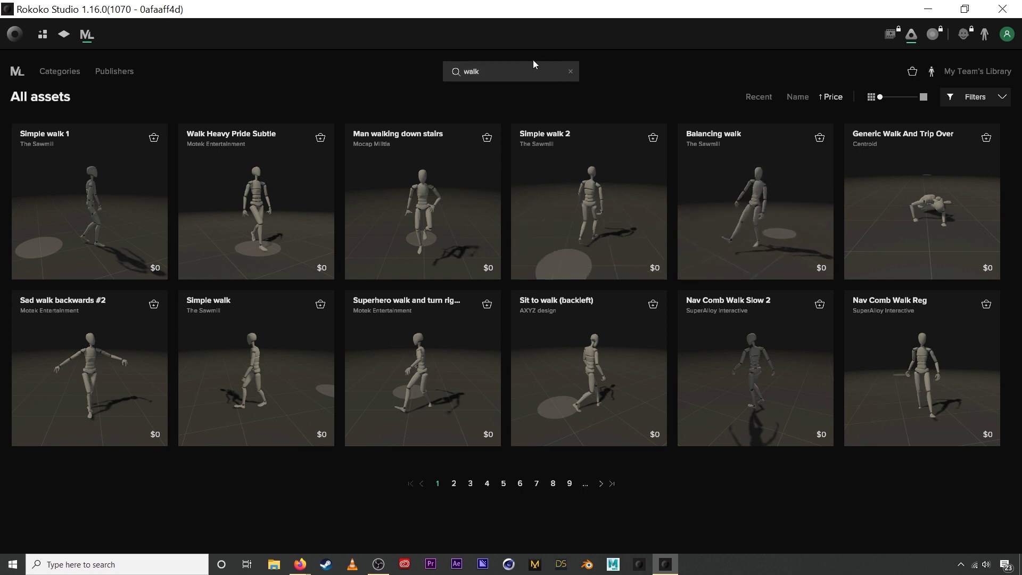
click(570, 71)
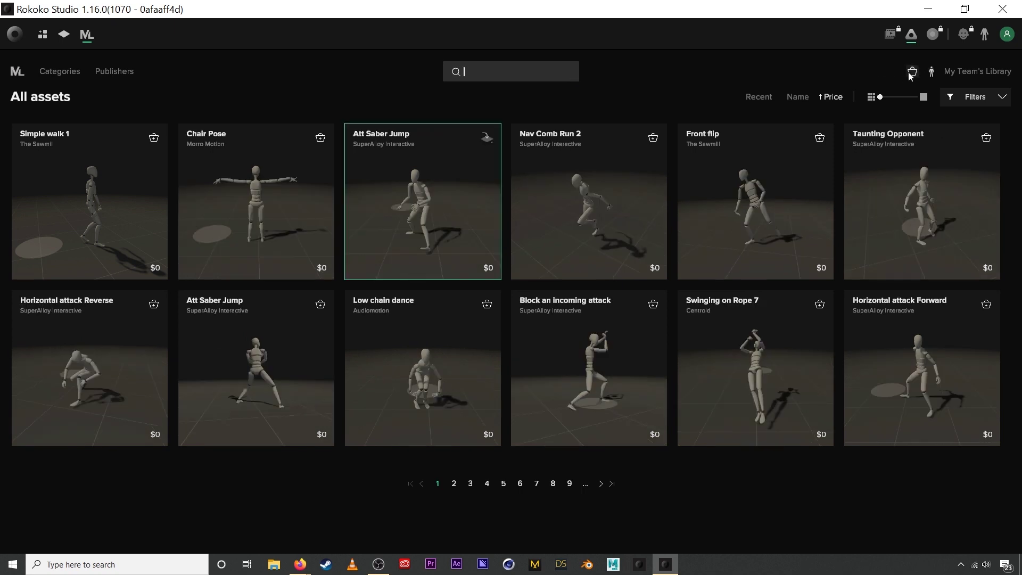
Check the empty shopping cart, set Bruno as the default preview character, and return to the assets grid
click(913, 73)
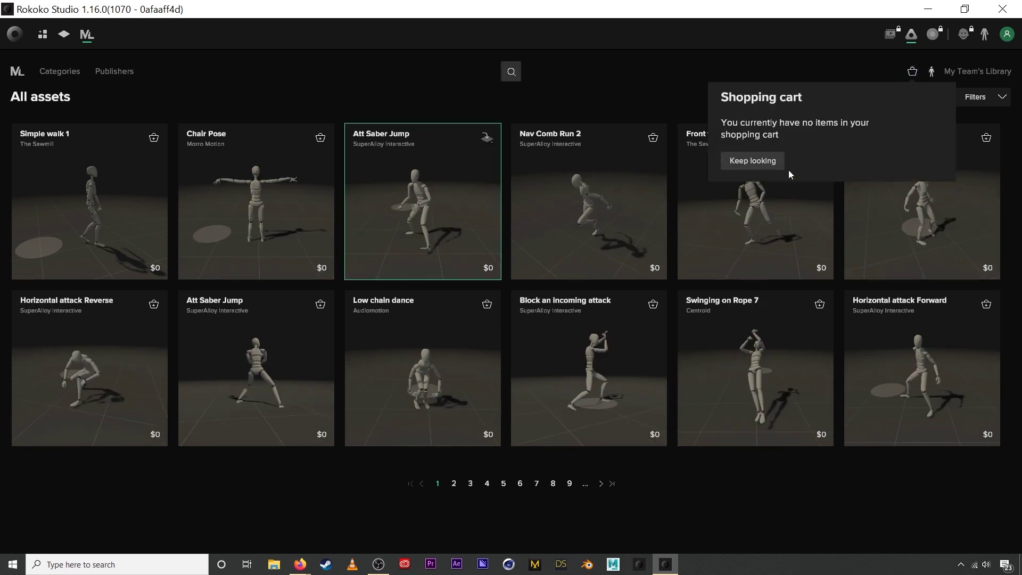
click(811, 68)
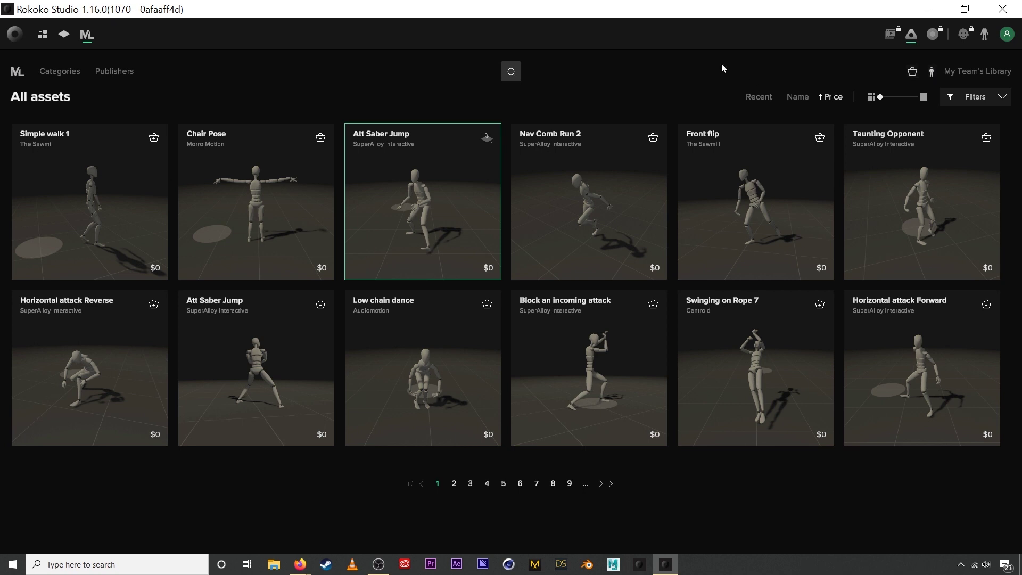
click(931, 71)
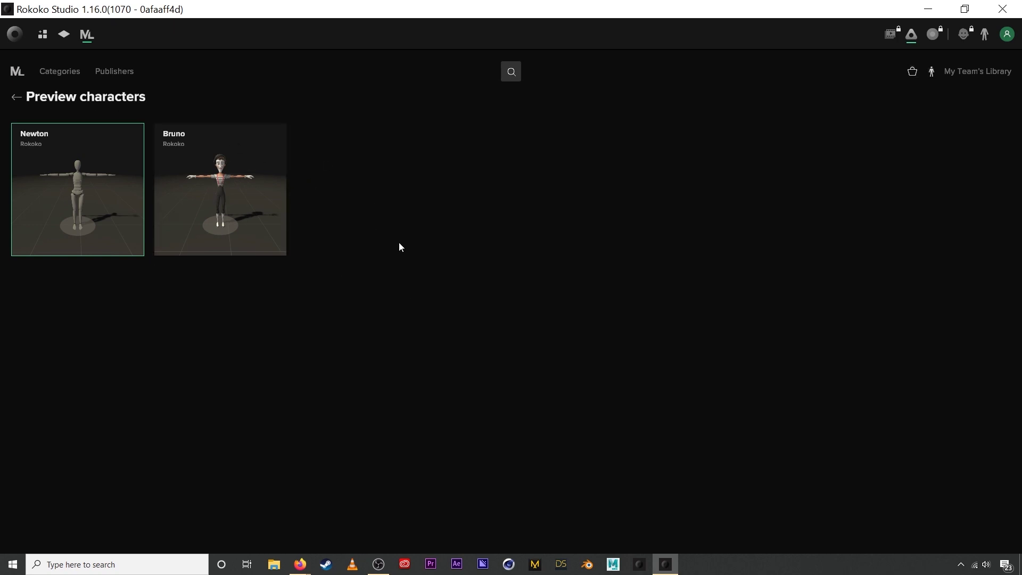
click(237, 184)
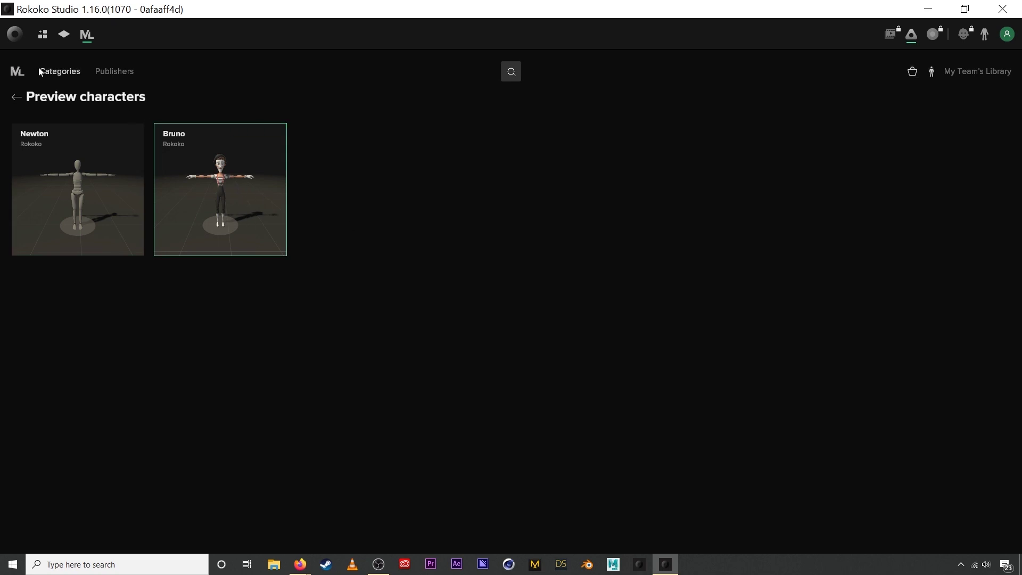
click(21, 71)
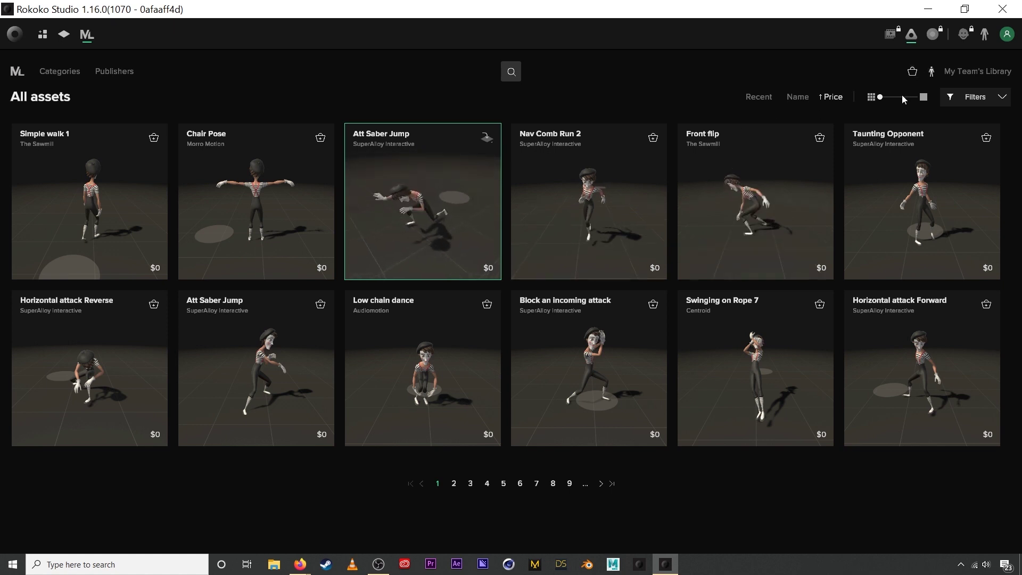
click(930, 72)
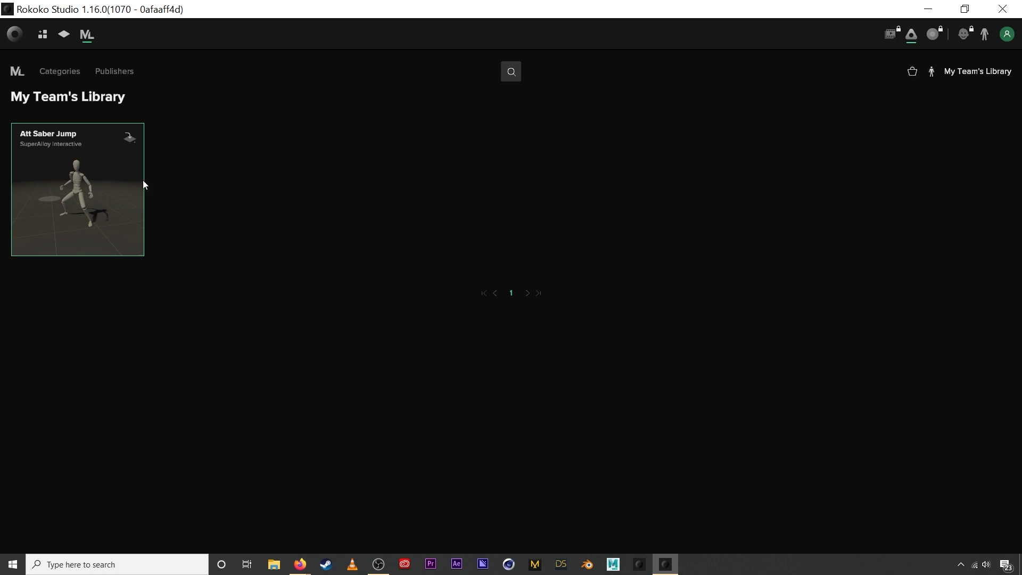
Rotate the Att Saber Jump preview in My Team's Library to a front view
drag(77, 202, 114, 203)
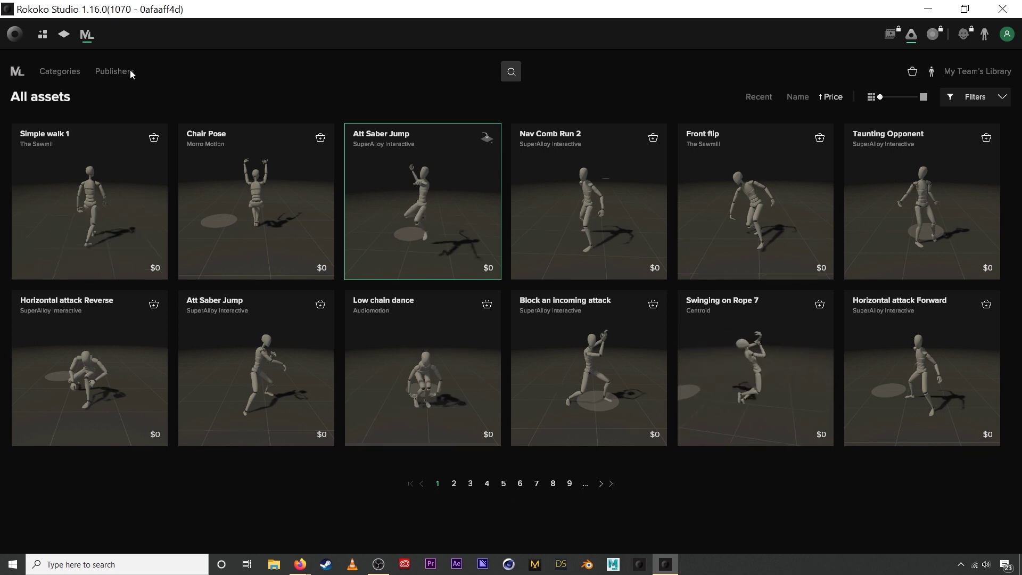
Open the SuperAlloy Interactive publisher's page from the Publishers list
click(114, 71)
scroll(656, 341, down, 1)
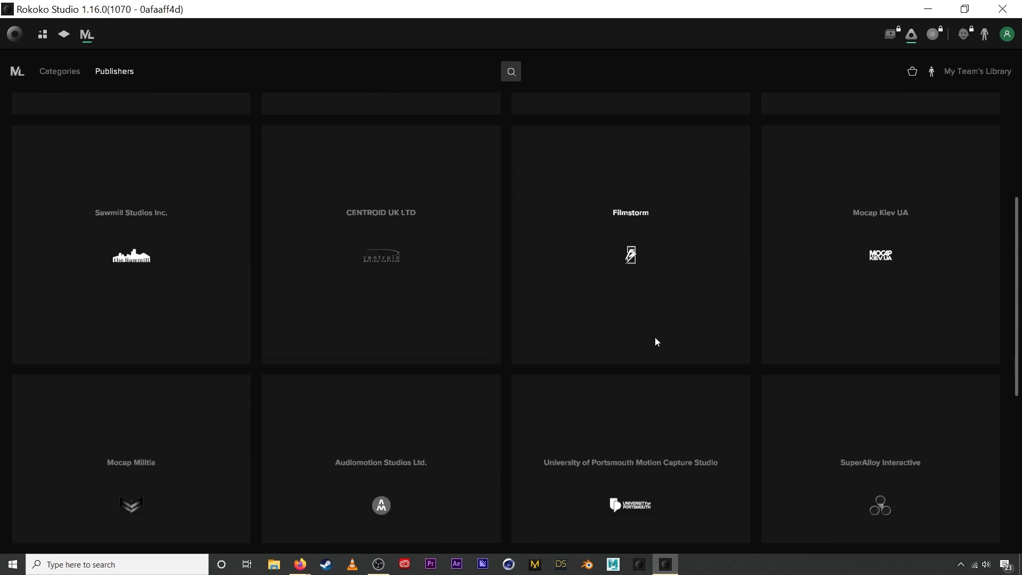
click(881, 439)
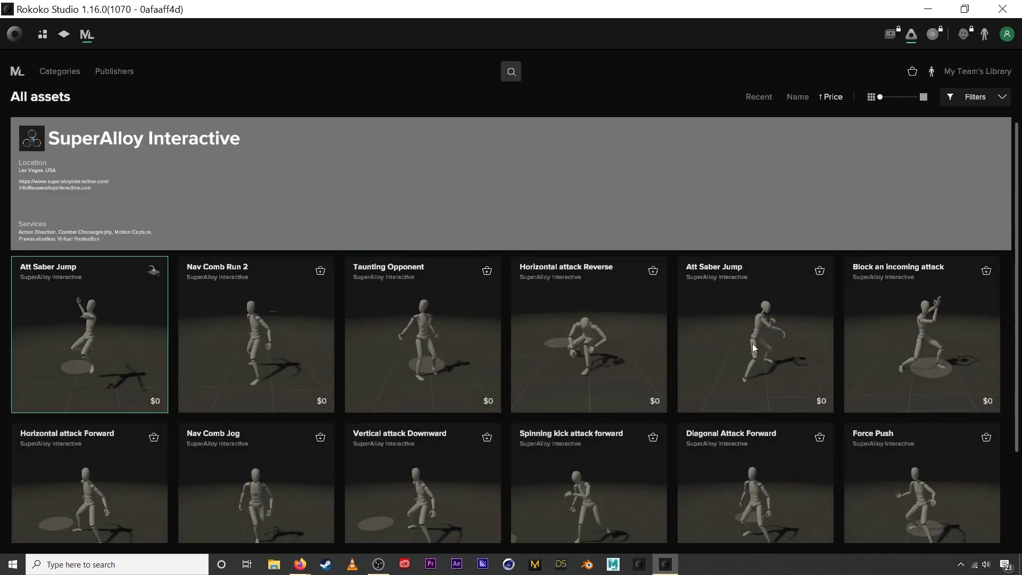
Browse SuperAlloy Interactive's free animations and add Nav Comb Run 2 to the cart
scroll(511, 320, down, 1)
scroll(565, 299, up, 1)
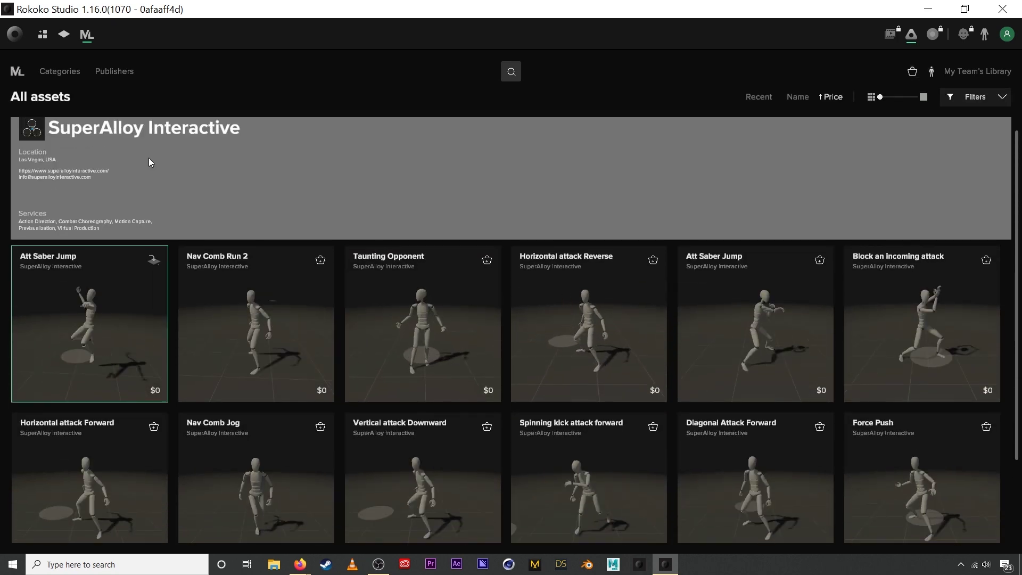
scroll(107, 138, up, 1)
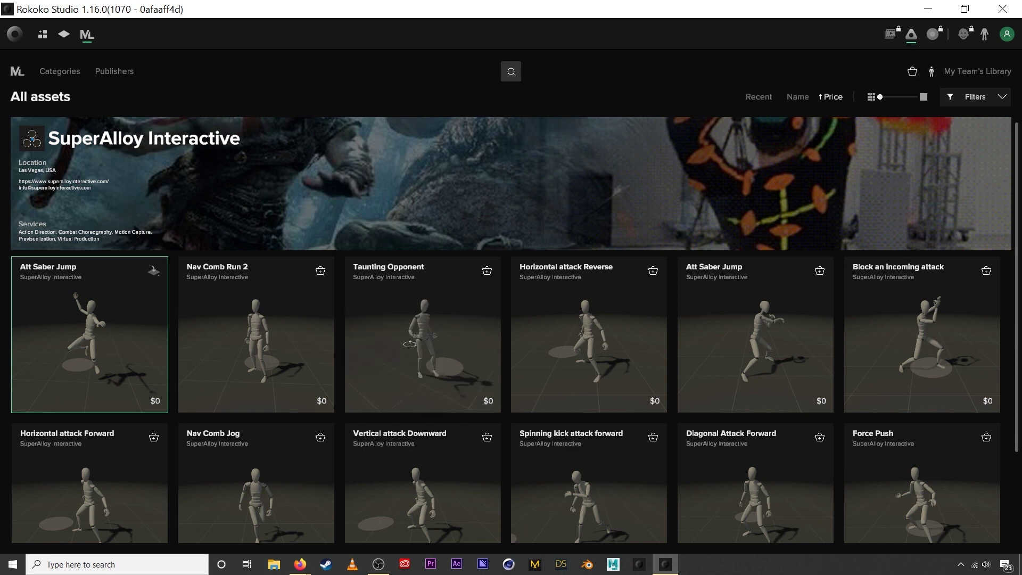
scroll(415, 326, down, 3)
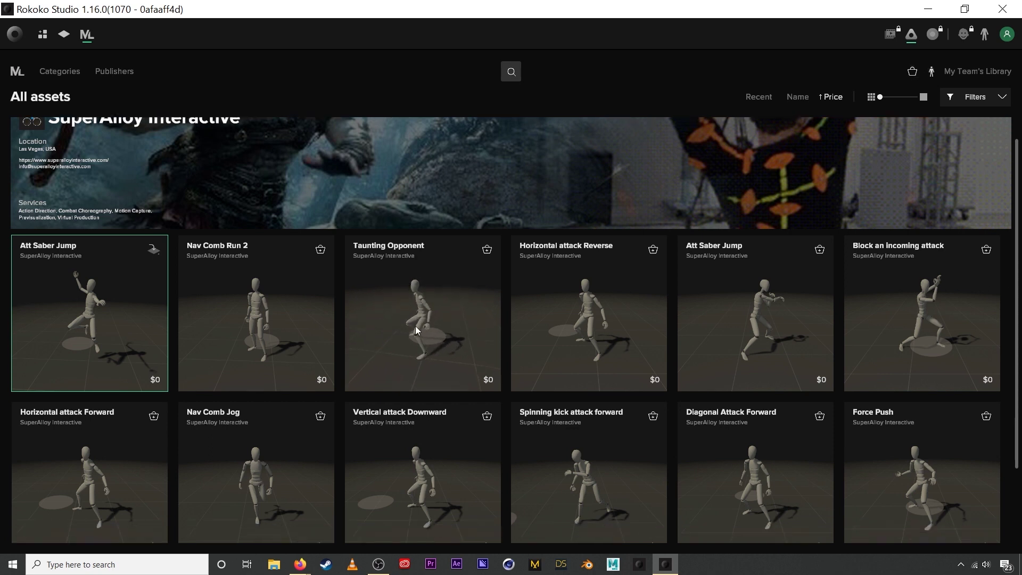
scroll(421, 234, up, 1)
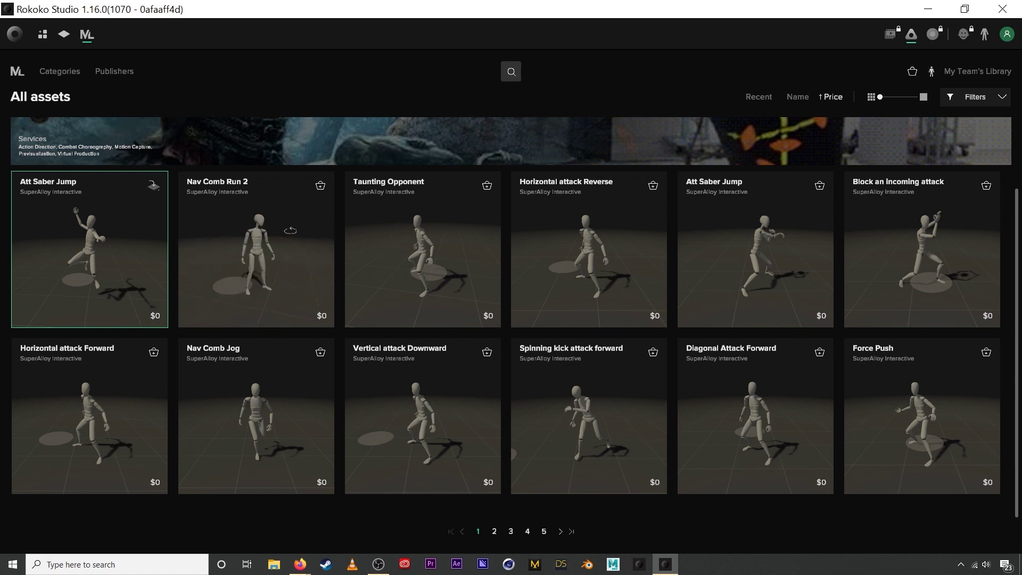
click(320, 186)
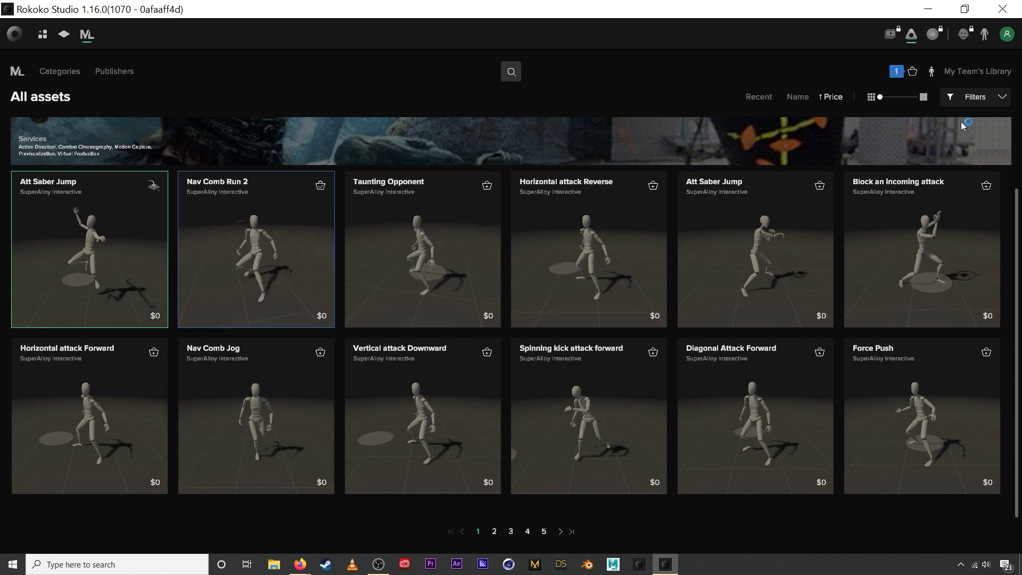
Add Taunting Opponent and the second Att Saber Jump to the cart and view its three items
click(486, 186)
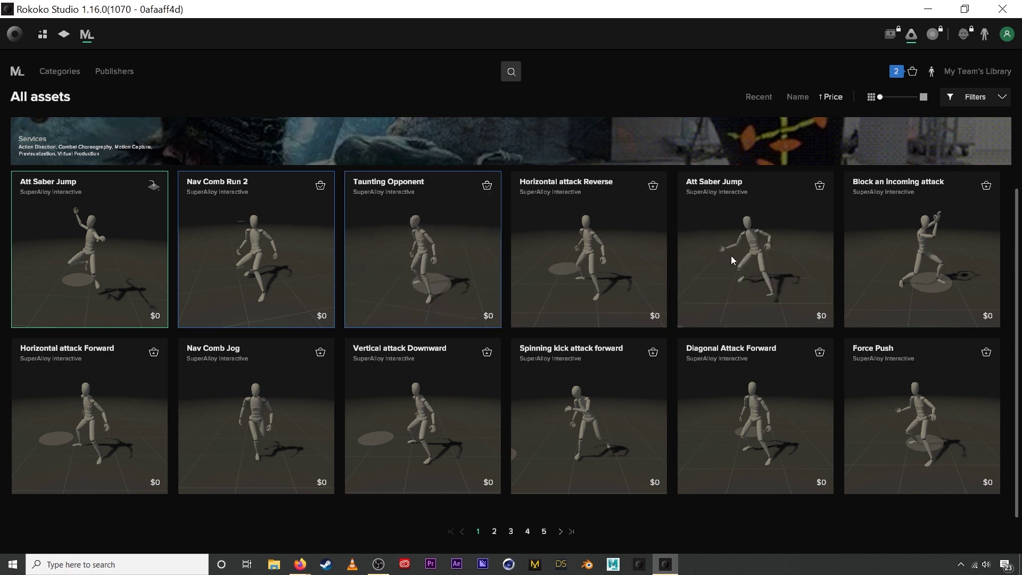
click(819, 186)
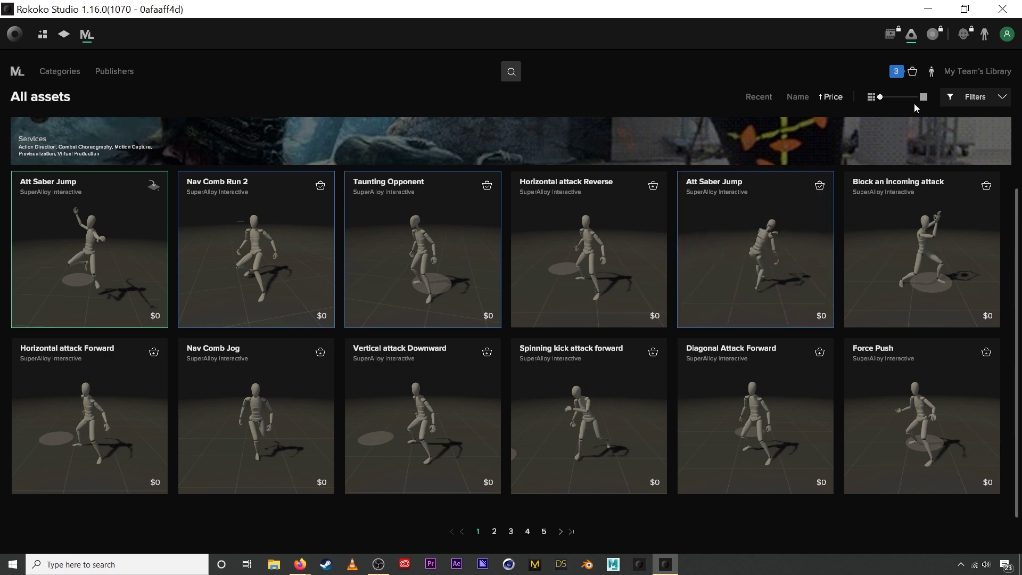
click(914, 72)
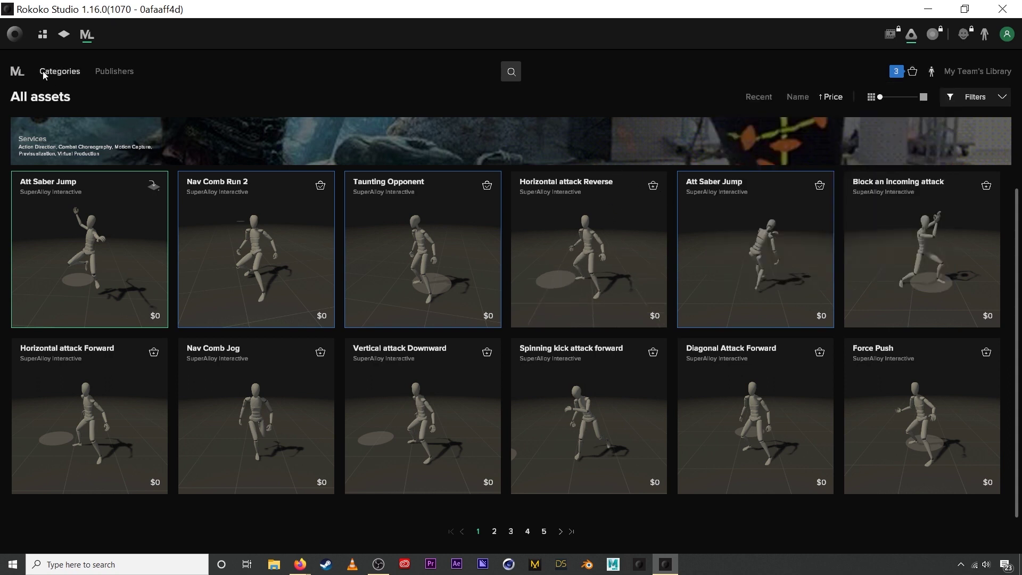
Sort all assets by name, add A guy dancing #11, then remove it from the cart
click(20, 76)
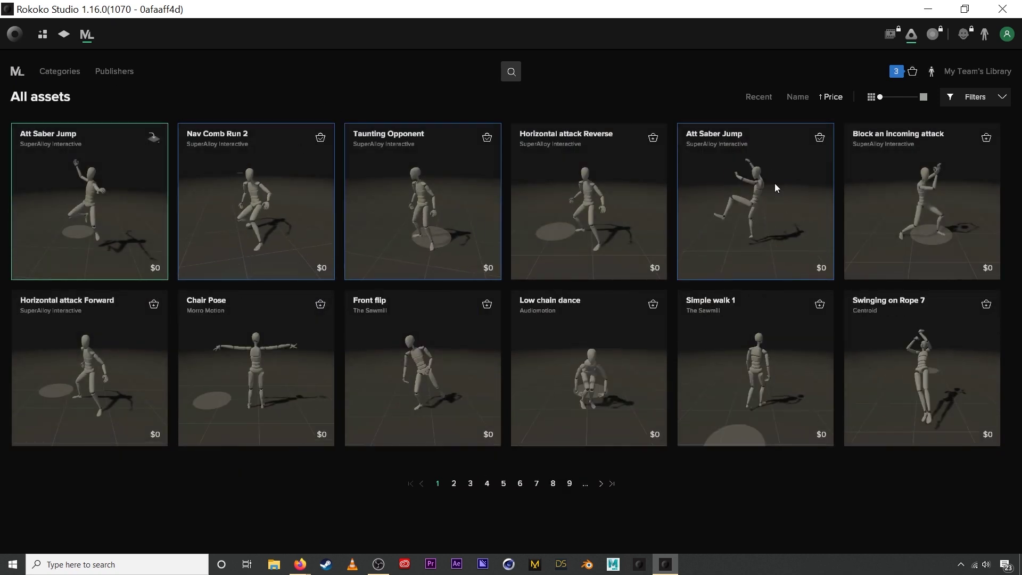
click(793, 96)
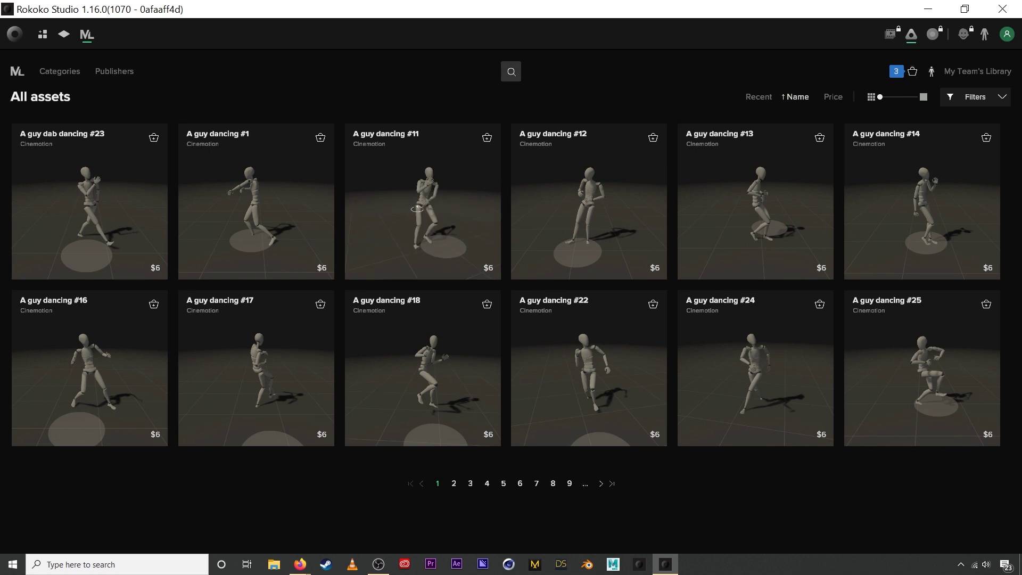
click(487, 140)
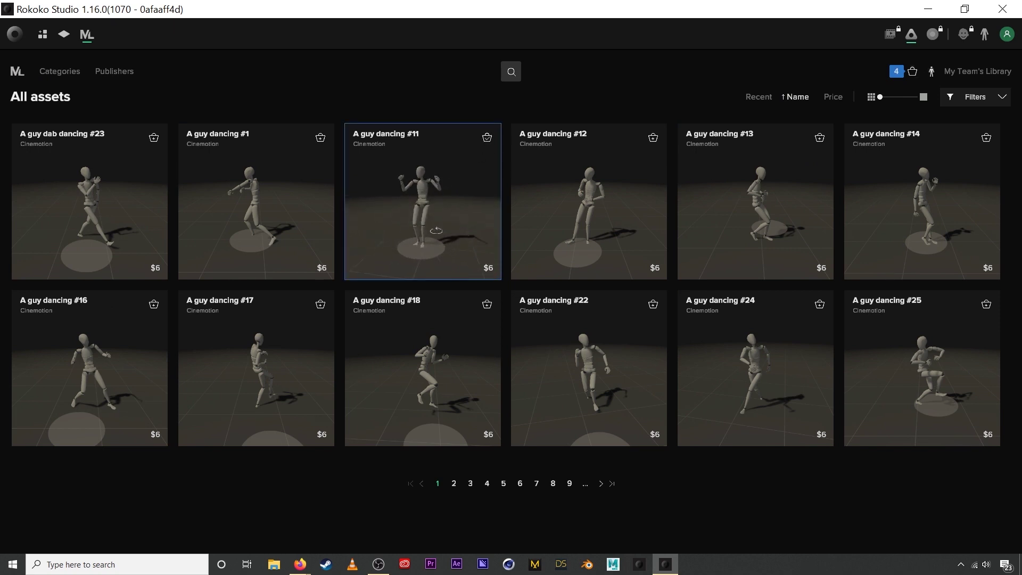
click(912, 71)
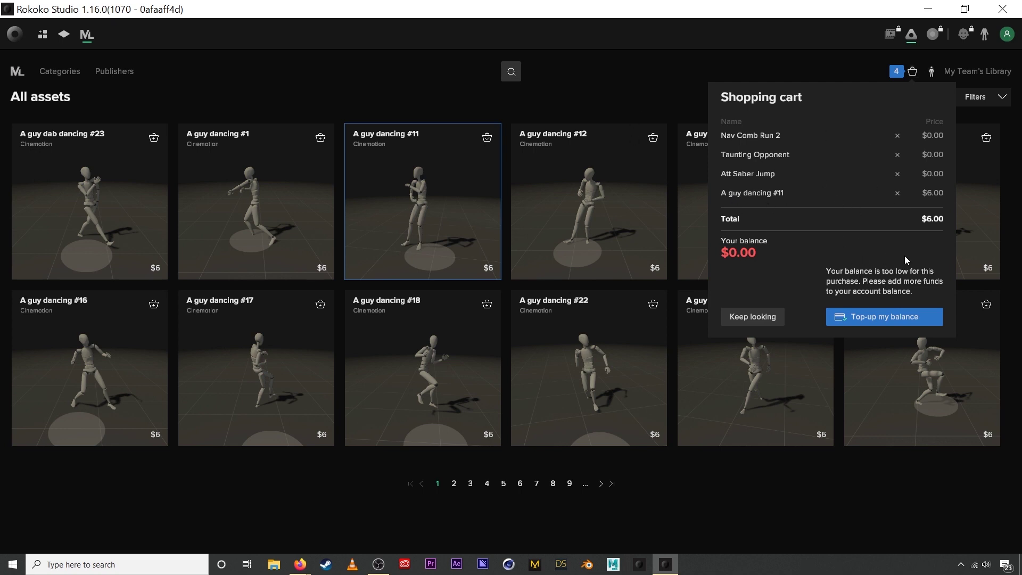
click(897, 193)
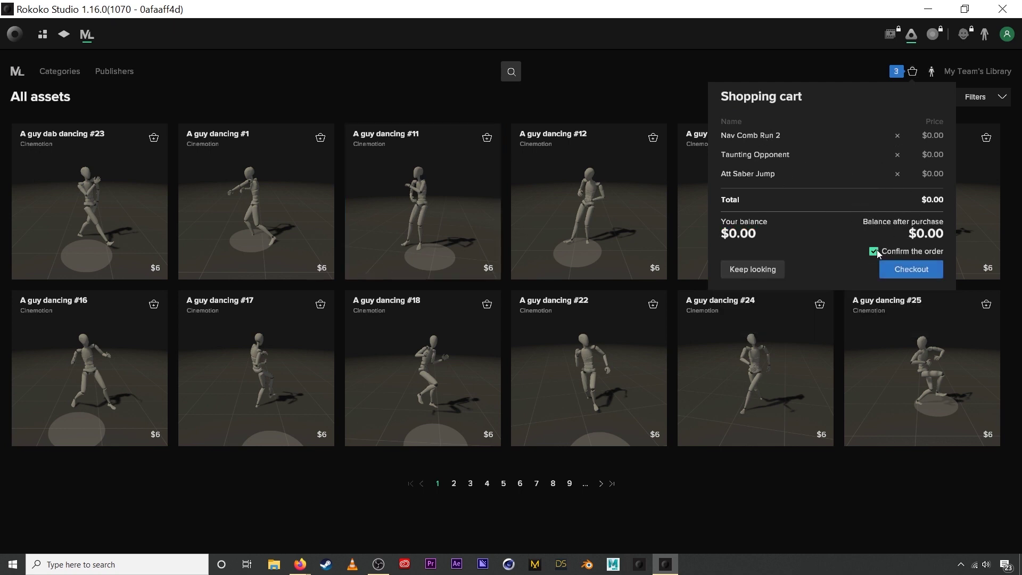
Check out the three free motions and open Att Saber Jump's preview from My Team's Library
click(911, 269)
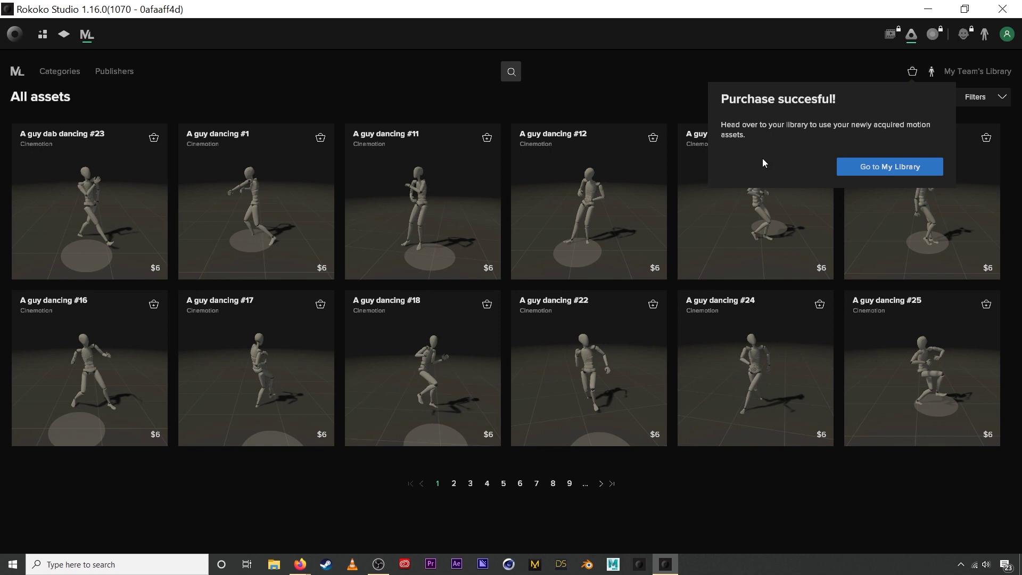
click(886, 166)
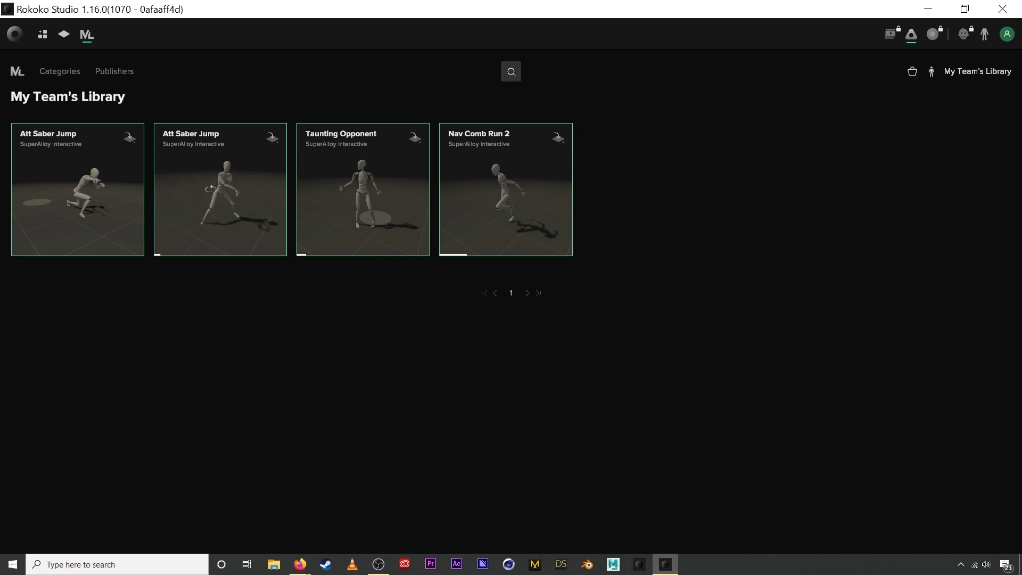
click(236, 146)
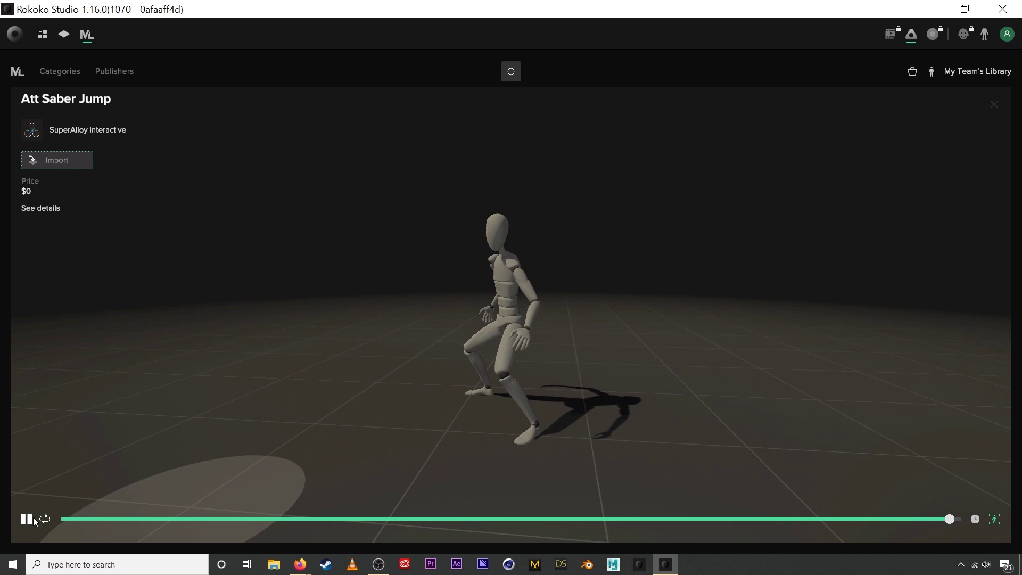
Pause, scrub, orbit and recenter the Att Saber Jump preview to inspect its poses
key(space)
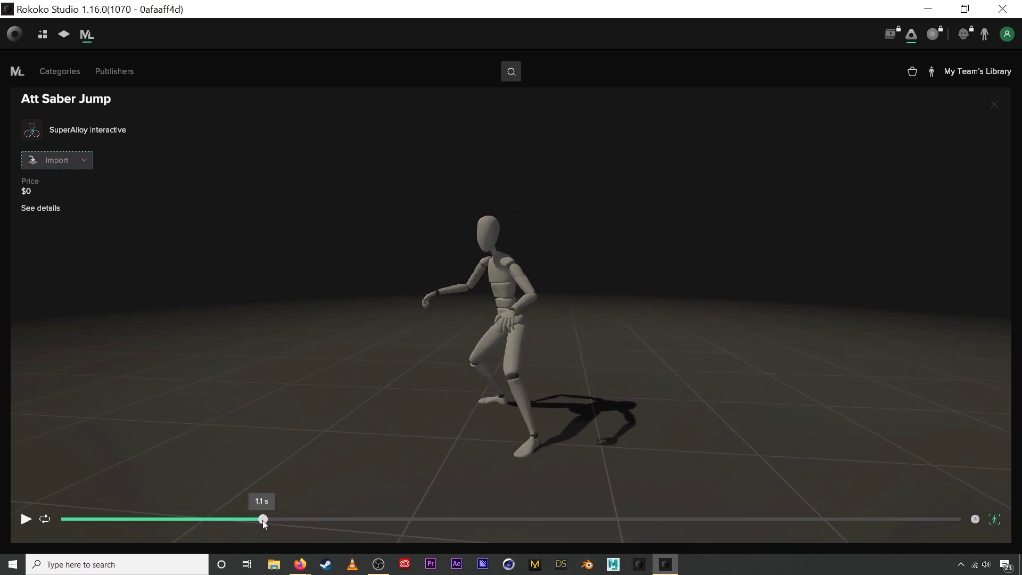
drag(263, 523, 327, 519)
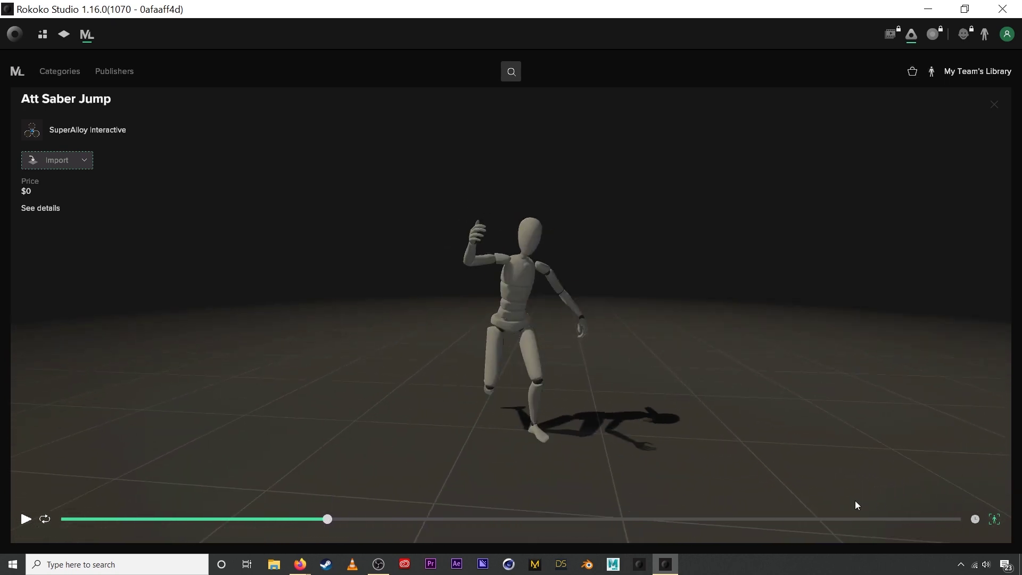
drag(646, 400, 579, 364)
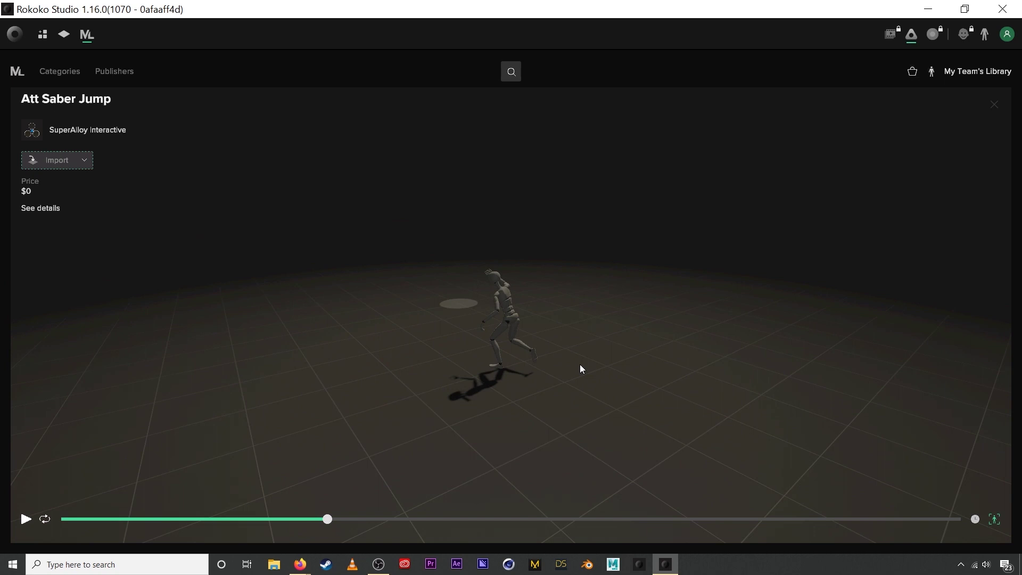
click(994, 519)
drag(540, 518, 222, 510)
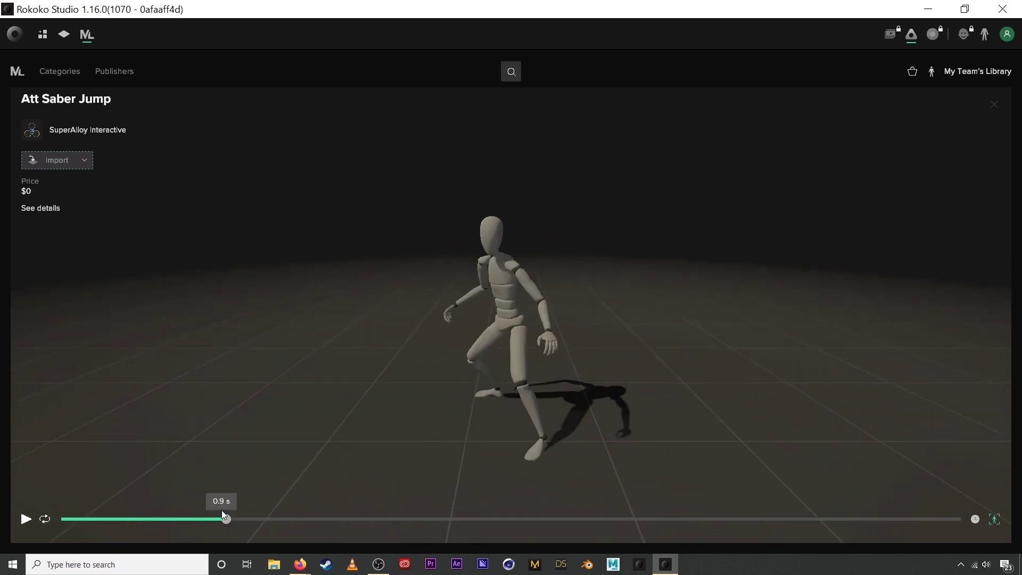
Set the preview's playback speed to x1.00 and list the available import projects
click(976, 519)
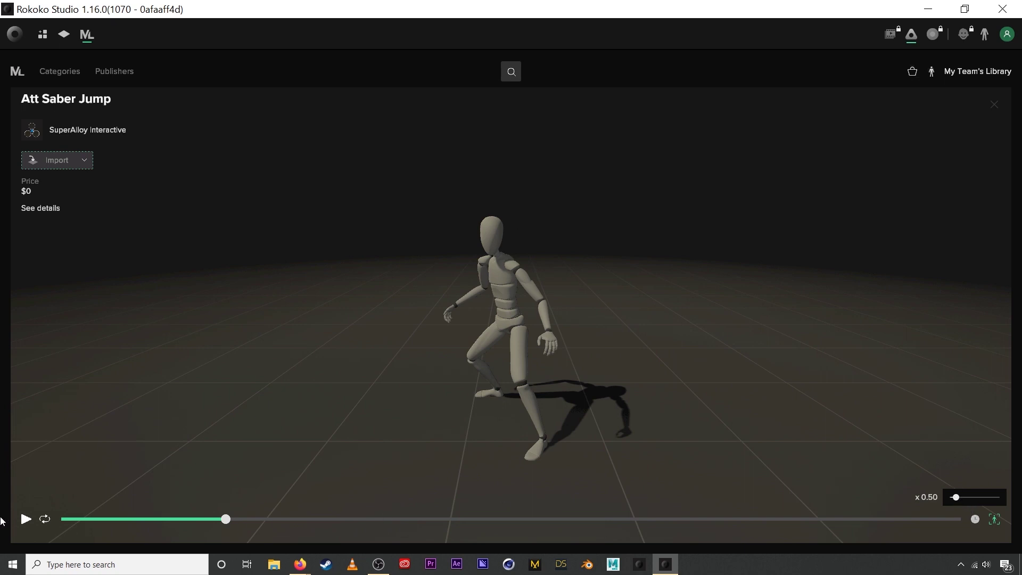
click(30, 520)
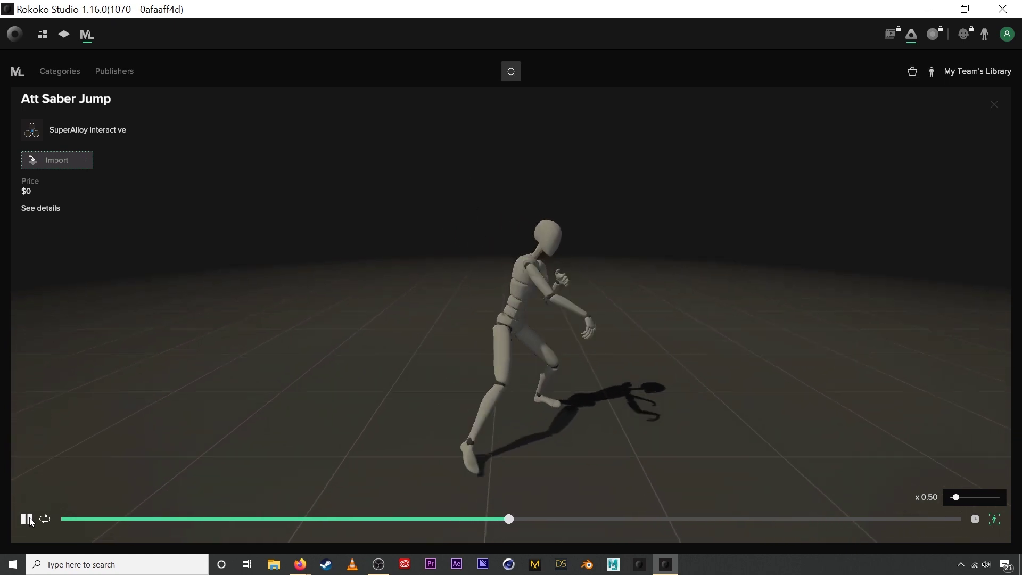
click(28, 519)
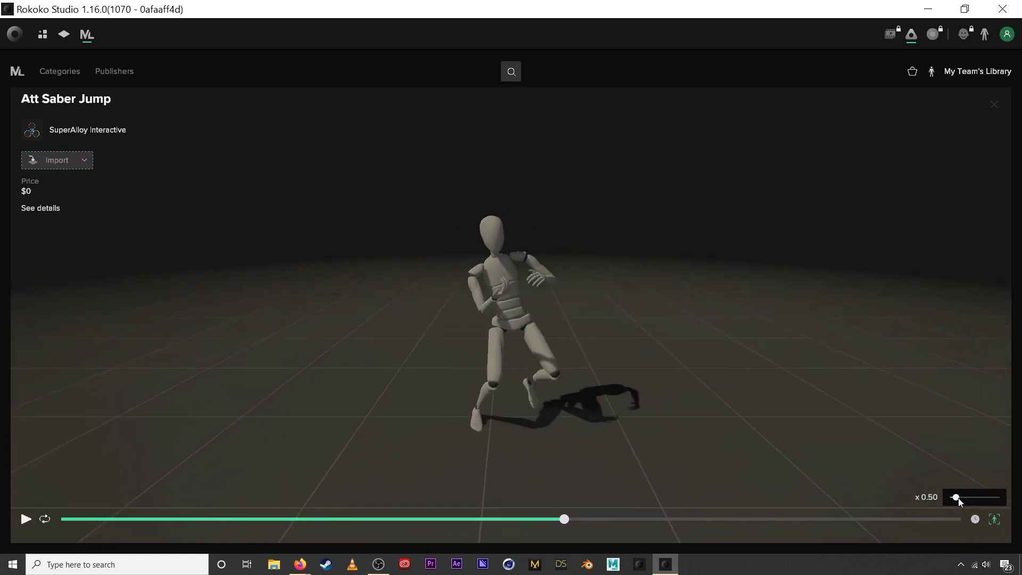
drag(959, 498, 963, 498)
click(55, 160)
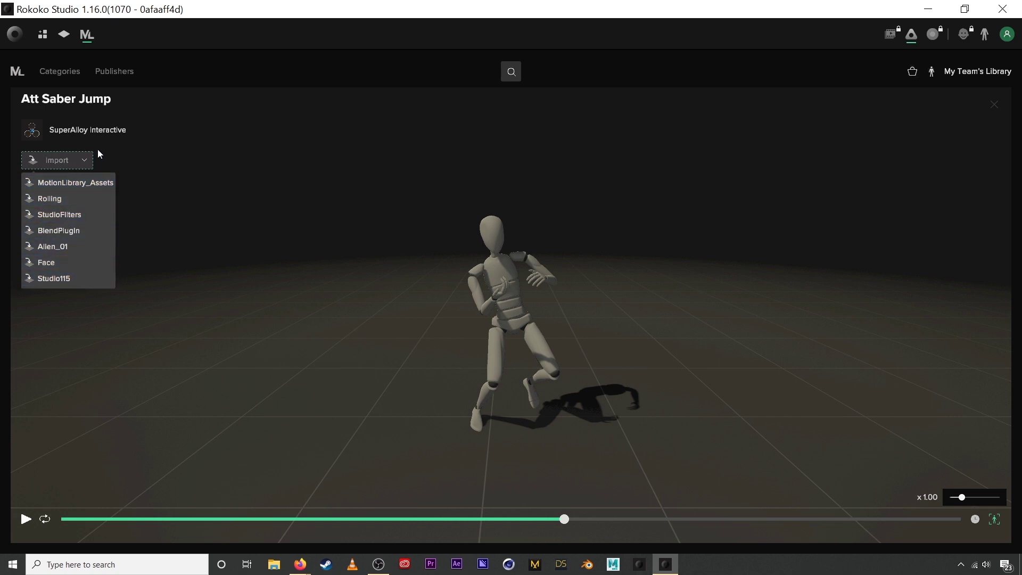
Visit the projects dashboard, abandon a new project form, and return to Att Saber Jump
click(43, 35)
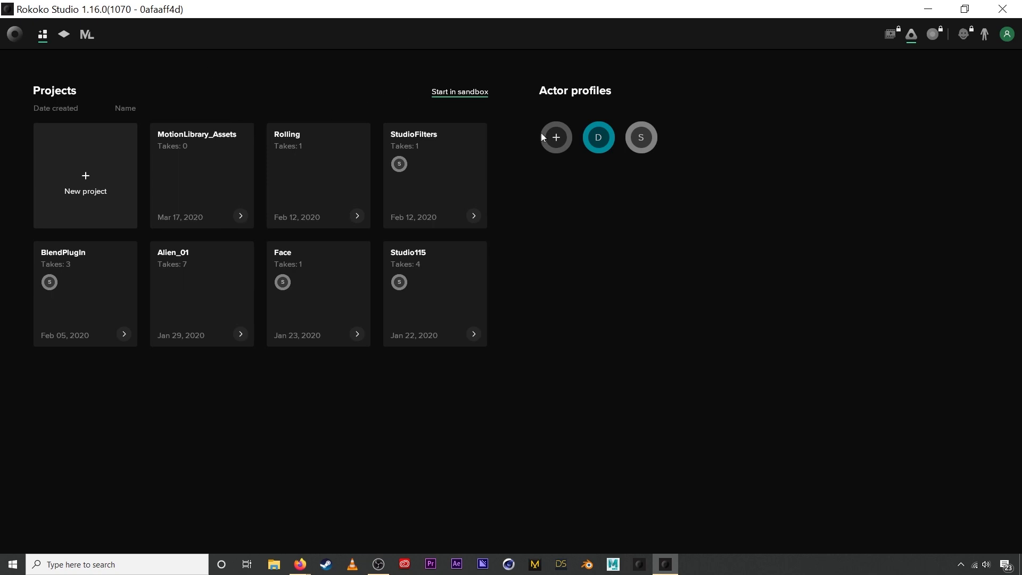
click(93, 180)
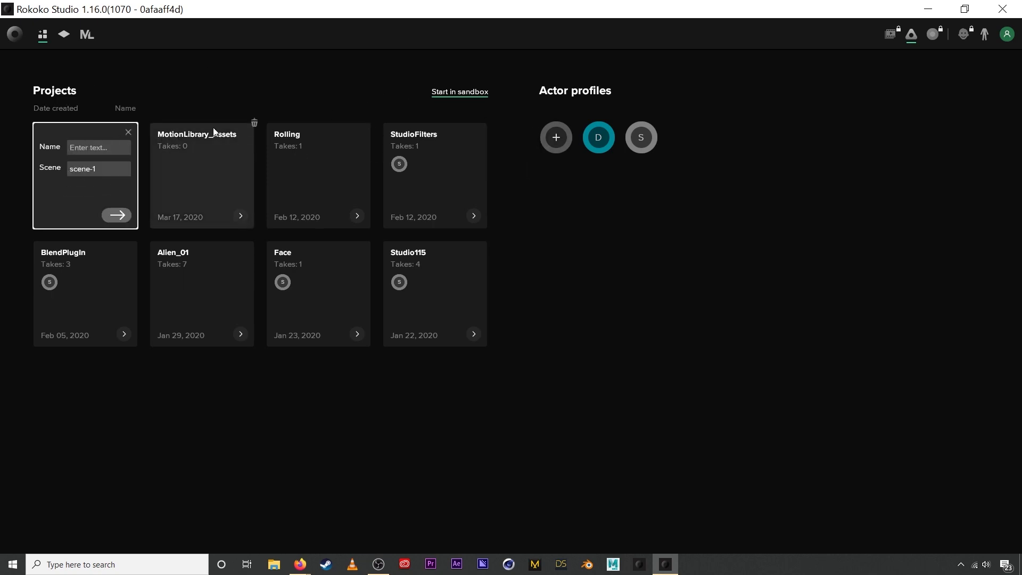
click(128, 132)
click(87, 34)
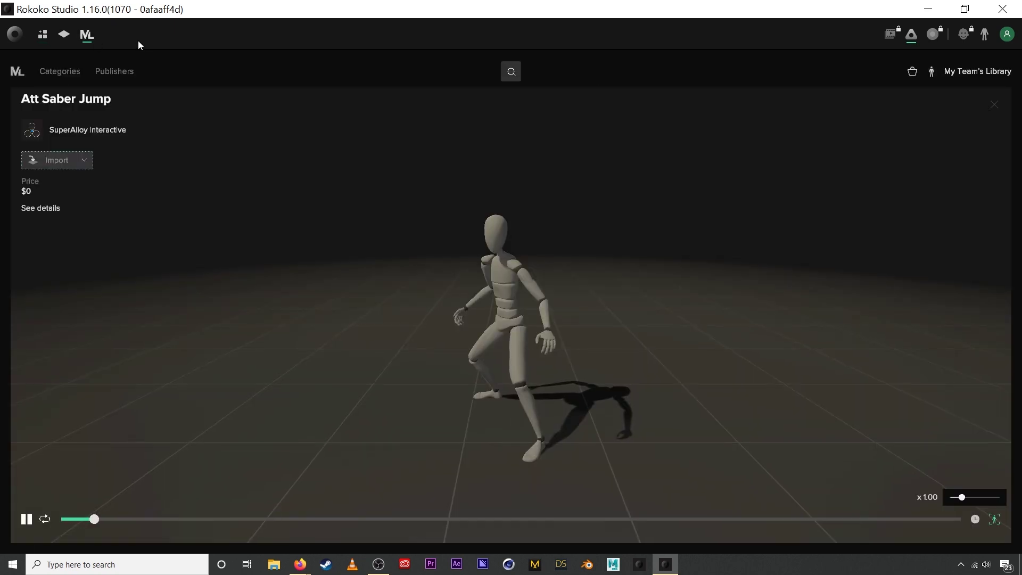
Import Att Saber Jump into the MotionLibrary_Assets project
click(68, 160)
click(69, 182)
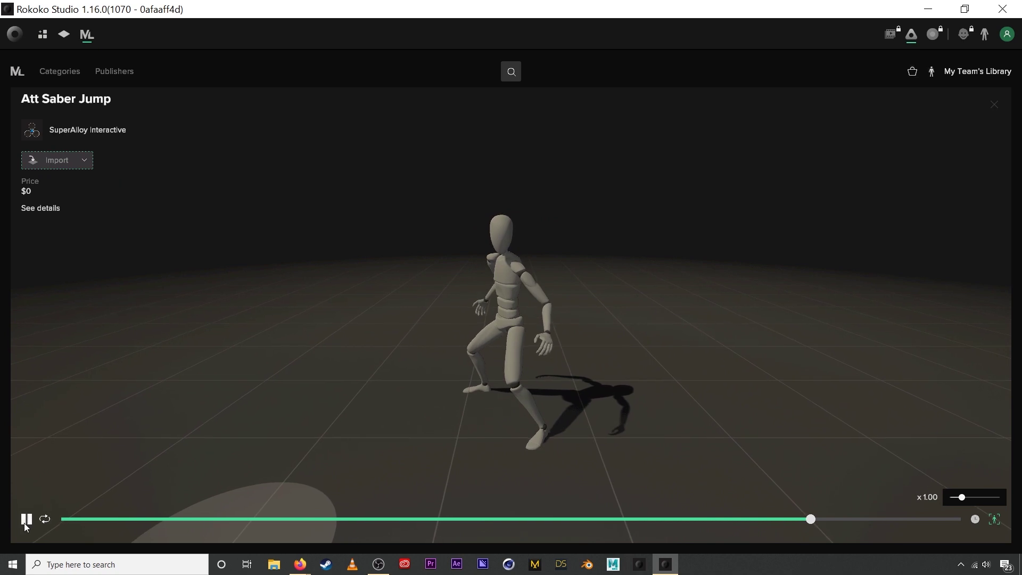
click(25, 520)
click(65, 159)
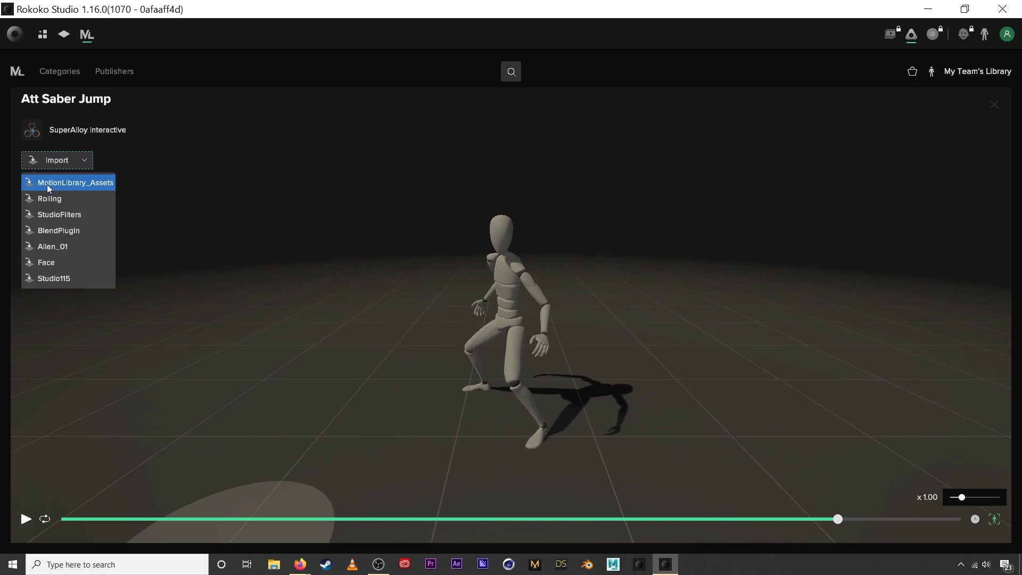
click(27, 182)
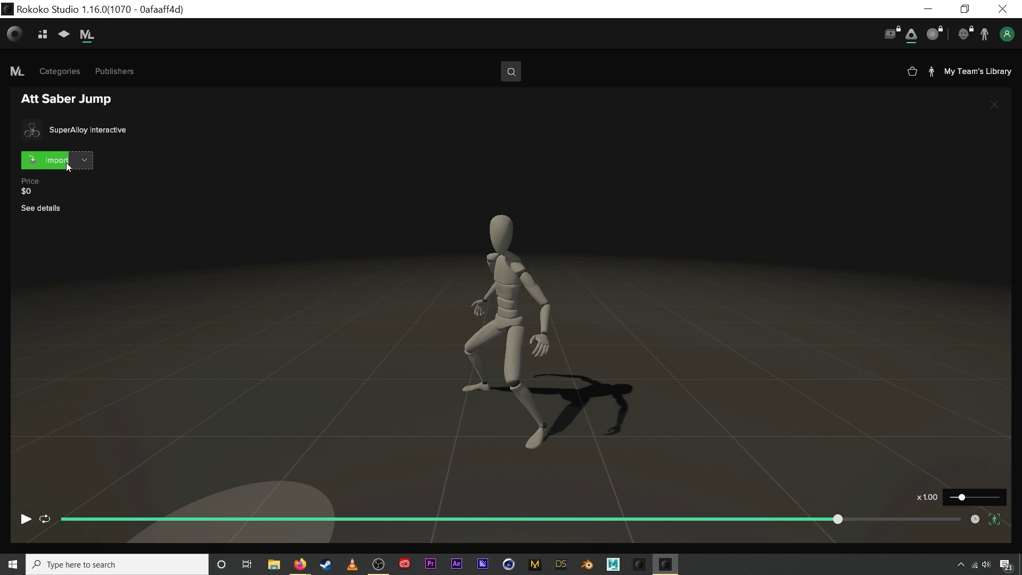
click(42, 35)
Open MotionLibrary_Assets, widen its file list, and bring up the Att Saber Jump .fbx actions
click(224, 174)
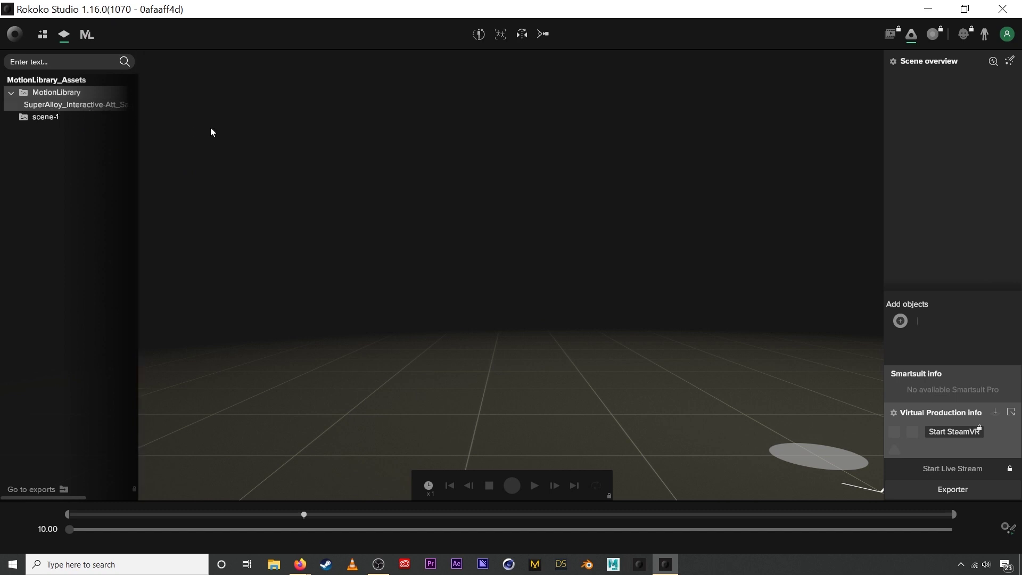
drag(138, 145, 262, 144)
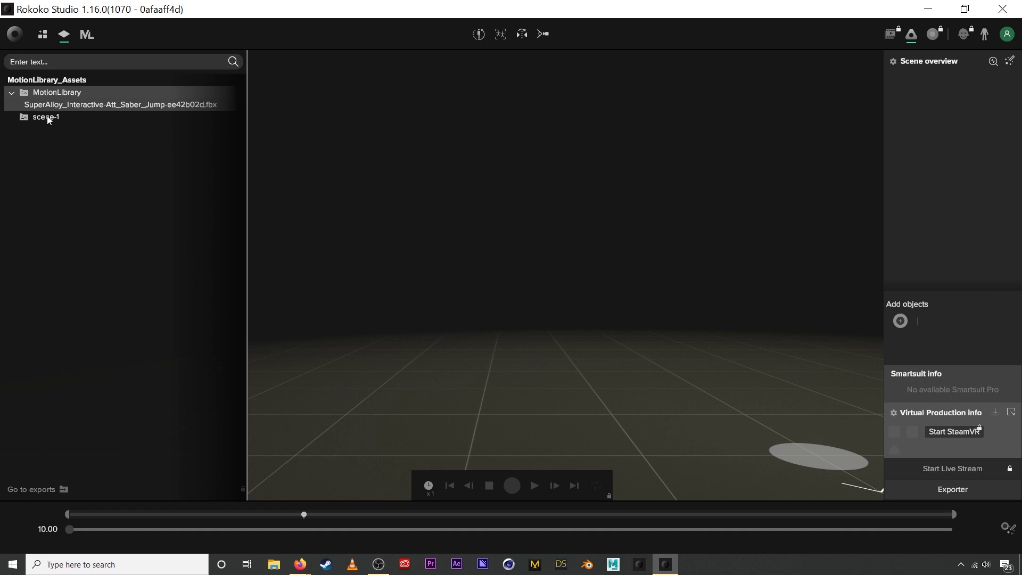
right_click(84, 105)
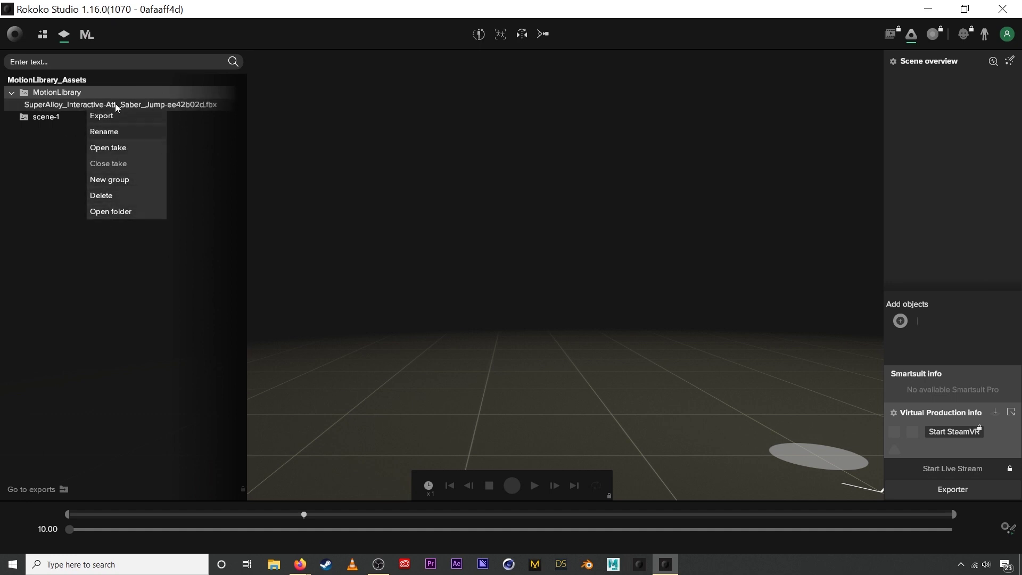
click(58, 94)
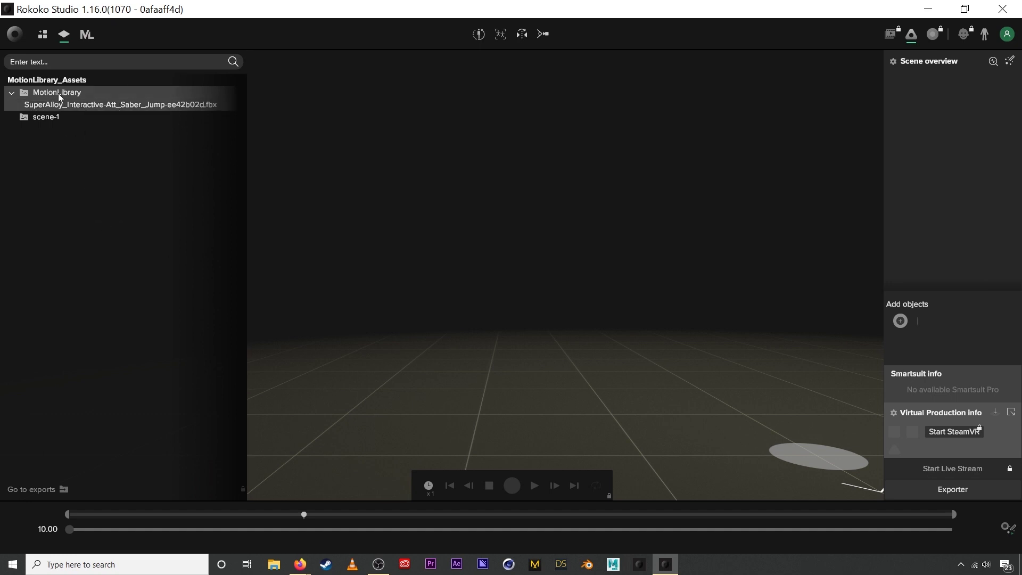
right_click(96, 106)
click(138, 150)
right_click(85, 104)
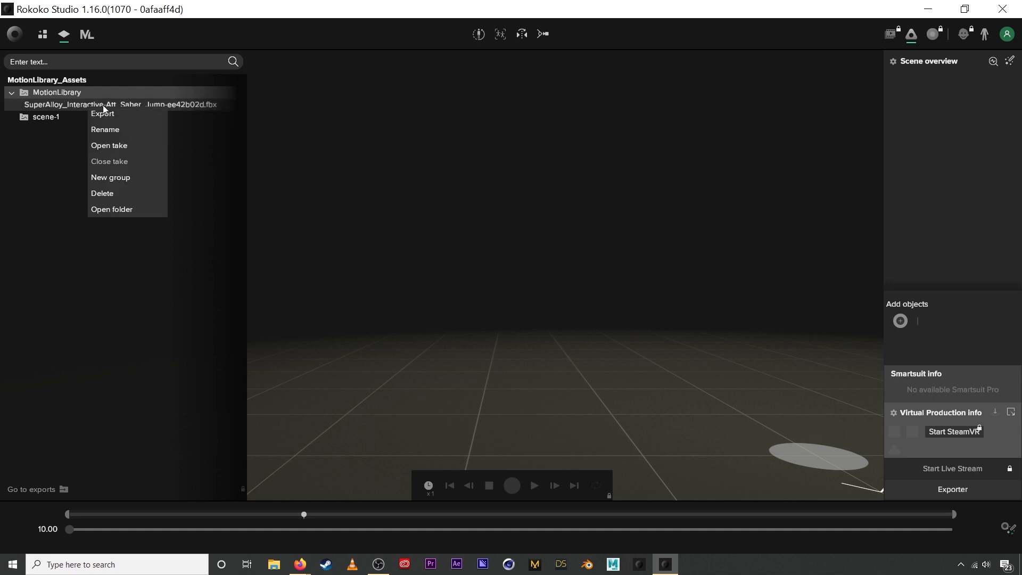
Open the take's MotionLibrary folder in File Explorer, then switch to Cinema 4D
click(114, 209)
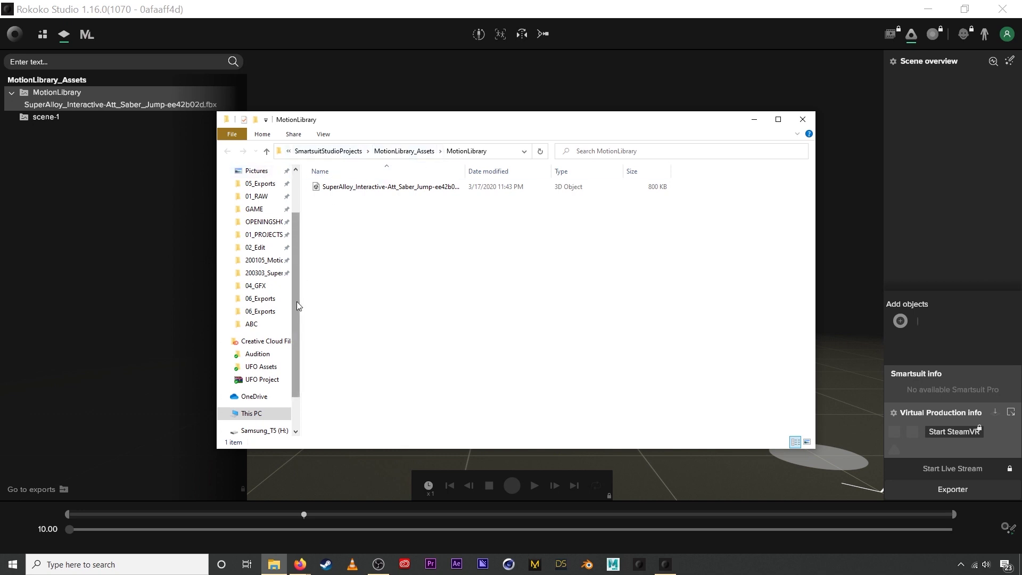
click(398, 191)
click(399, 251)
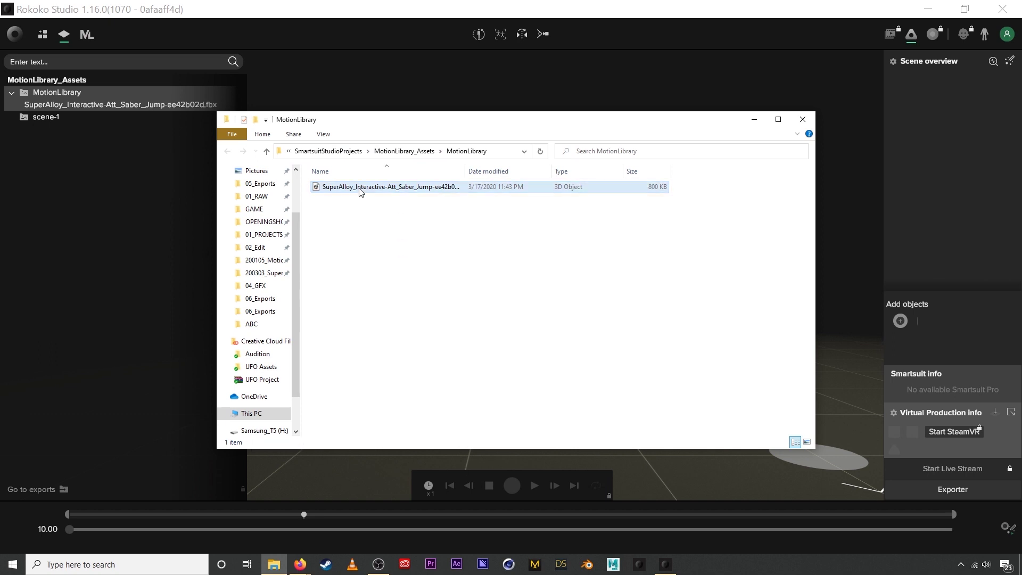
click(360, 192)
click(392, 226)
click(508, 564)
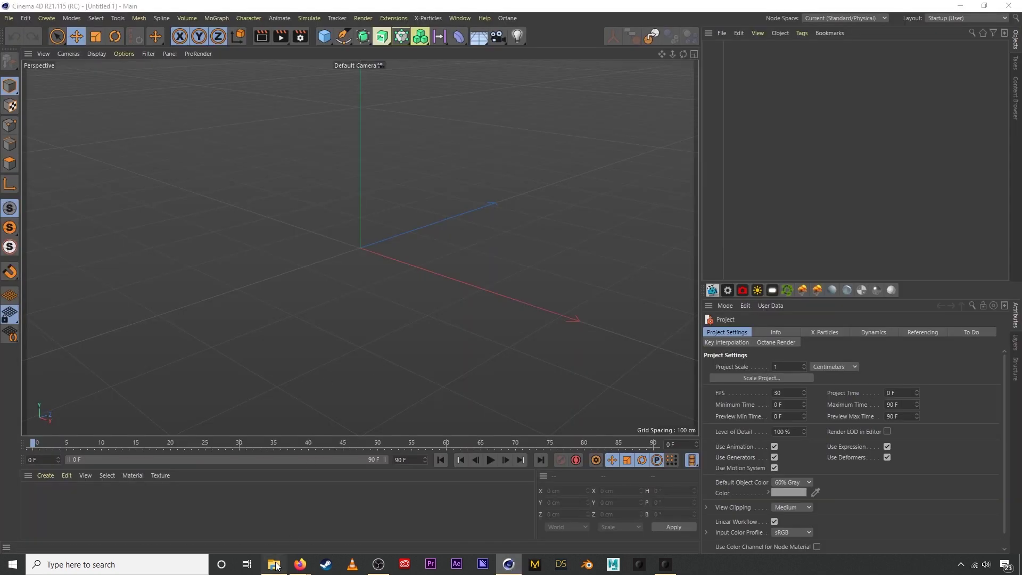
Drop the Att Saber Jump FBX into Cinema 4D, accept the import settings, and frame the skeleton
click(274, 564)
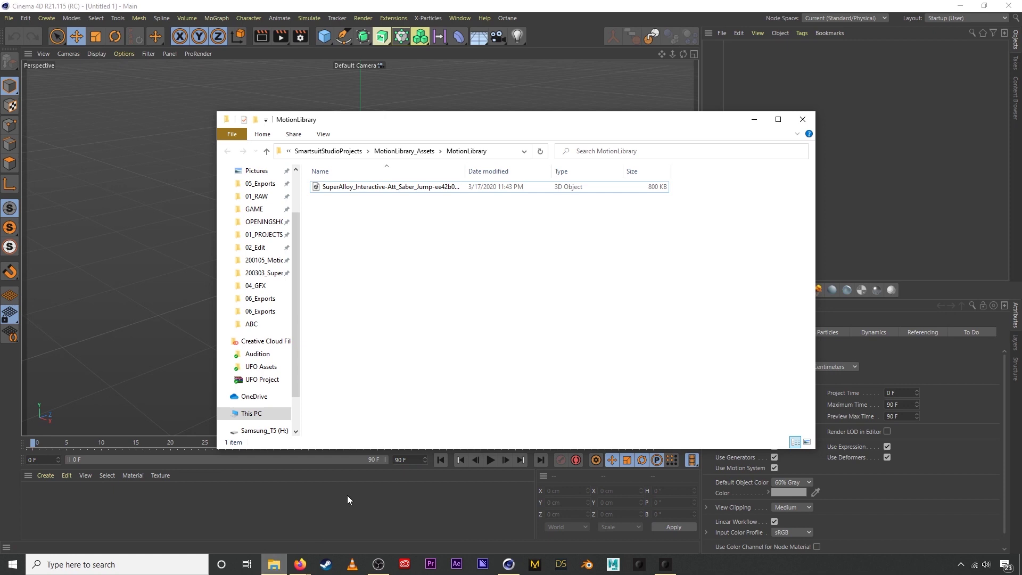
drag(364, 186, 713, 137)
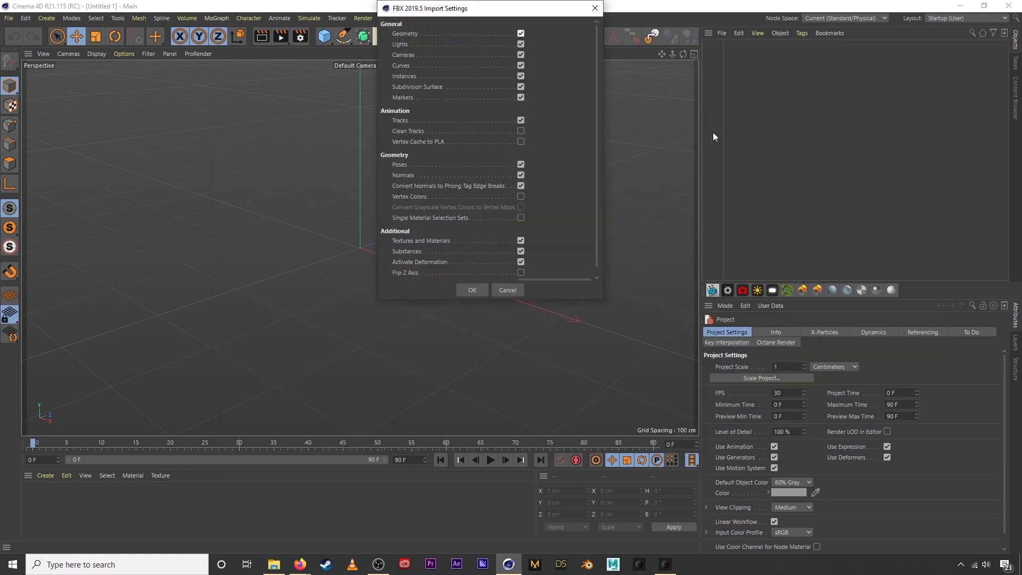
click(468, 292)
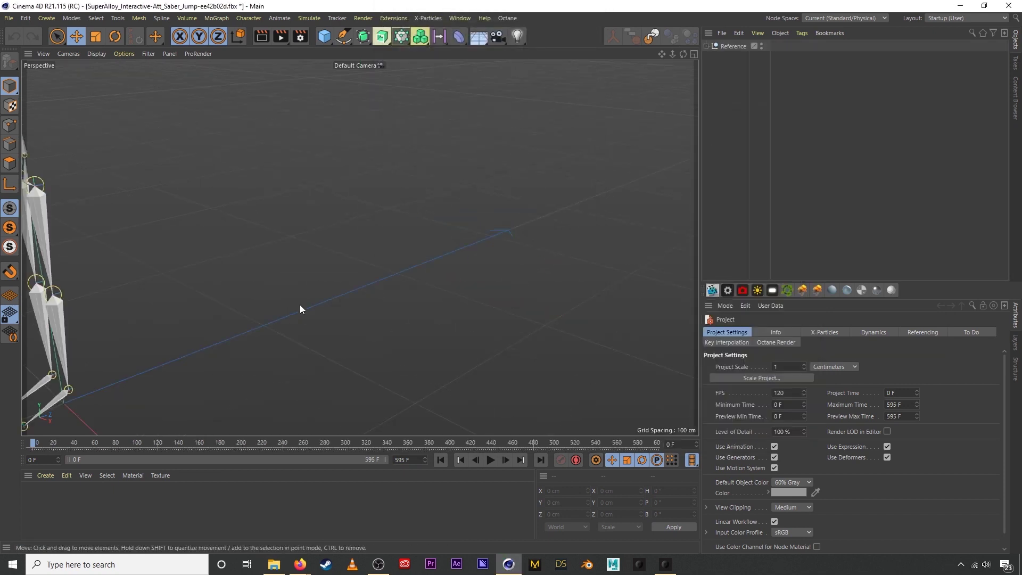
alt+right_drag(299, 305, 133, 353)
alt+drag(133, 353, 188, 329)
alt+middle_drag(189, 329, 405, 330)
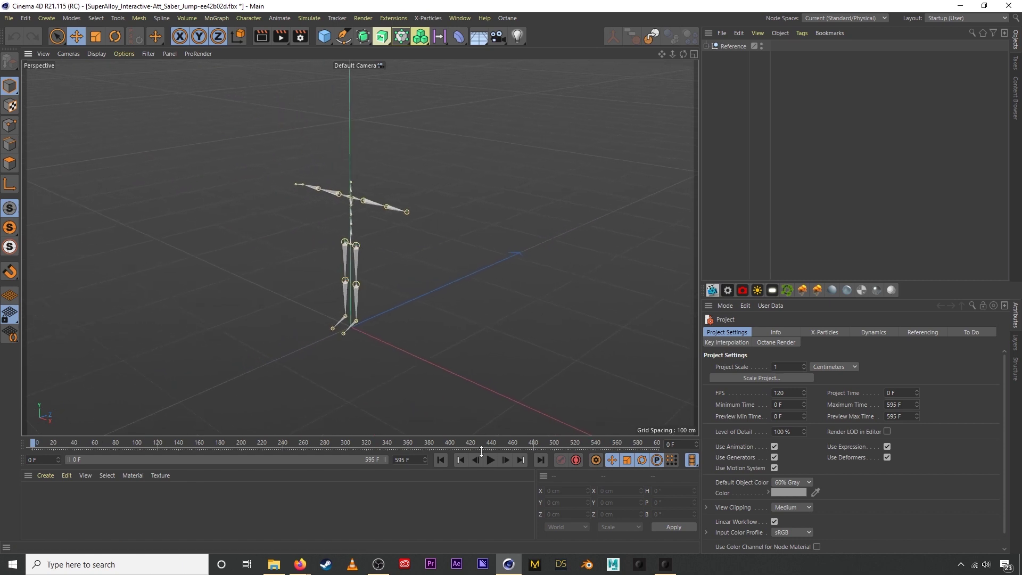
Play the skeleton's animation, stop and rewind to frame 0, then return to Rokoko Studio
click(491, 460)
alt+middle_drag(535, 298, 459, 269)
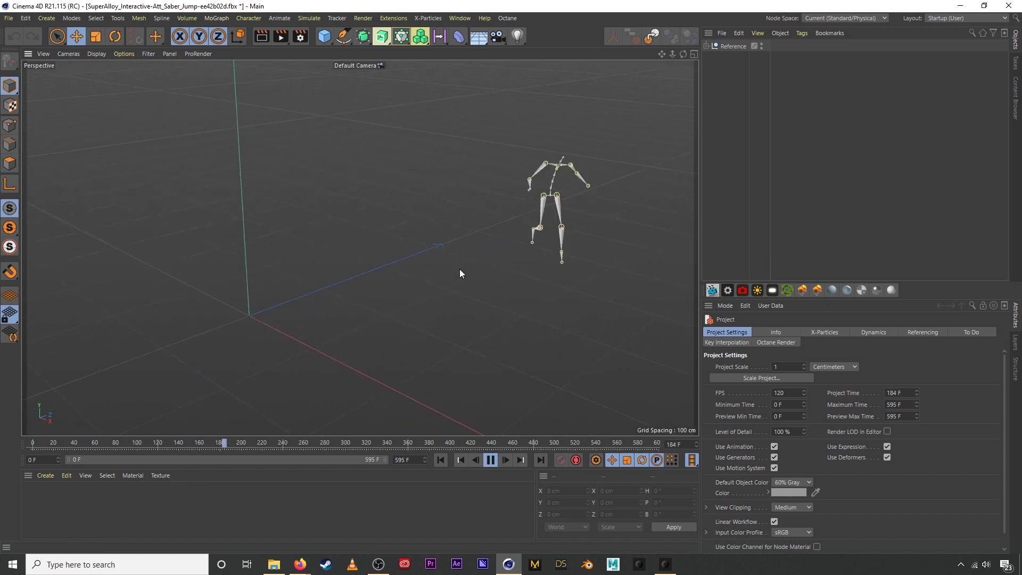
alt+middle_drag(548, 273, 404, 299)
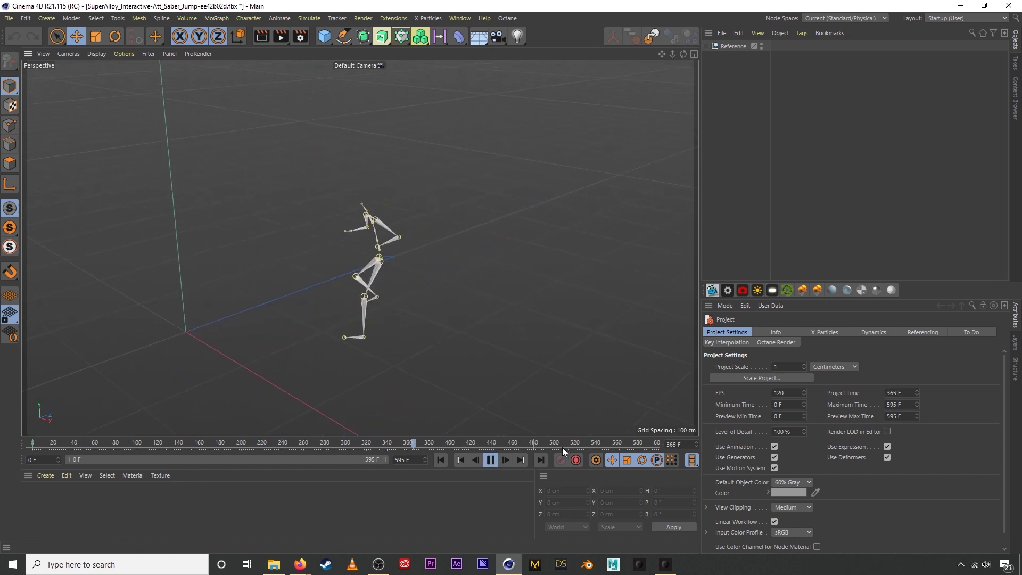
click(490, 460)
click(441, 460)
alt+middle_drag(298, 298, 397, 373)
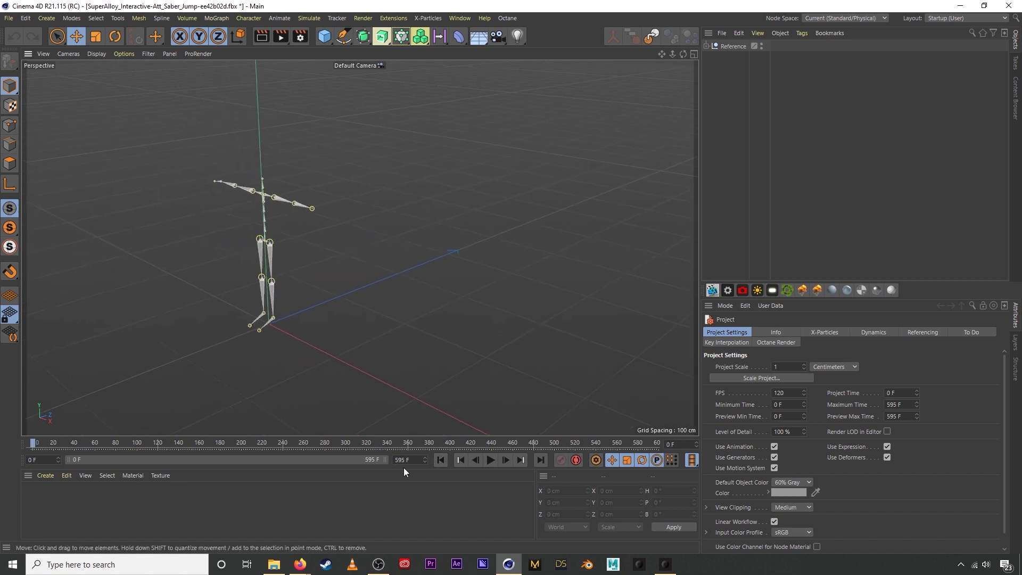
click(669, 566)
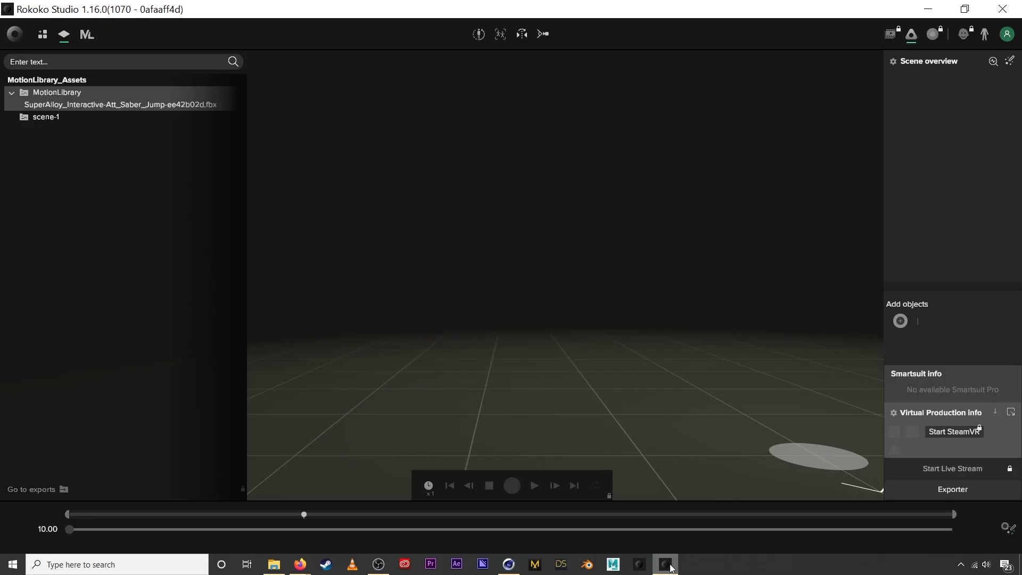
Select both Att Saber Jump clips and Taunting Opponent in My Team's Library and import them into MotionLibrary_Assets
click(86, 34)
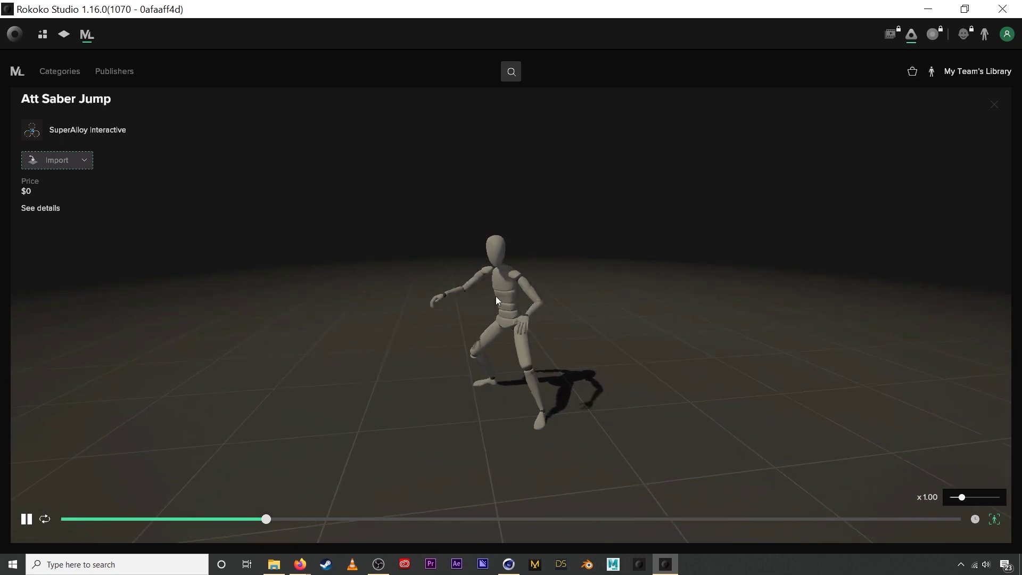
click(993, 105)
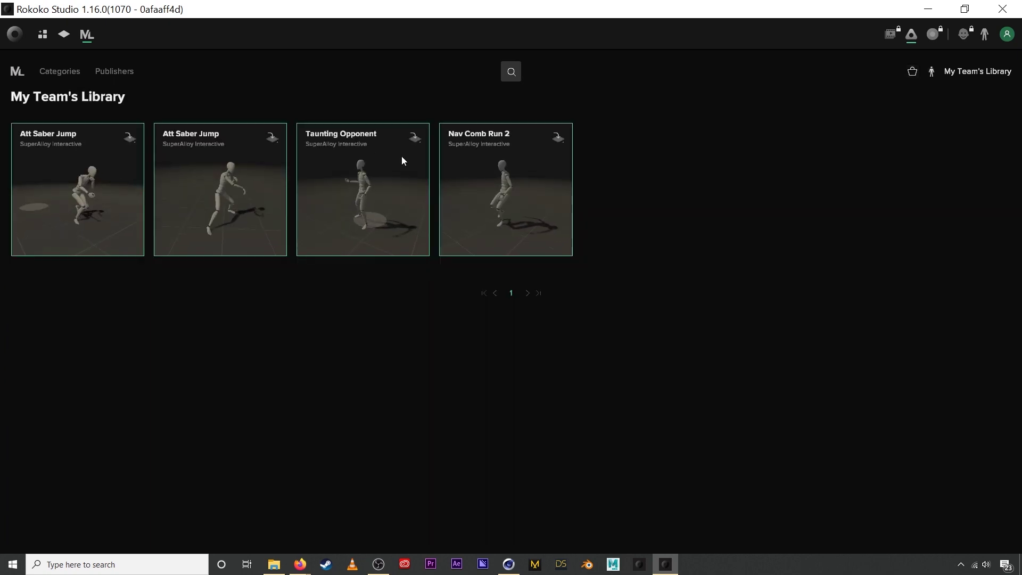
click(56, 157)
click(247, 246)
click(387, 246)
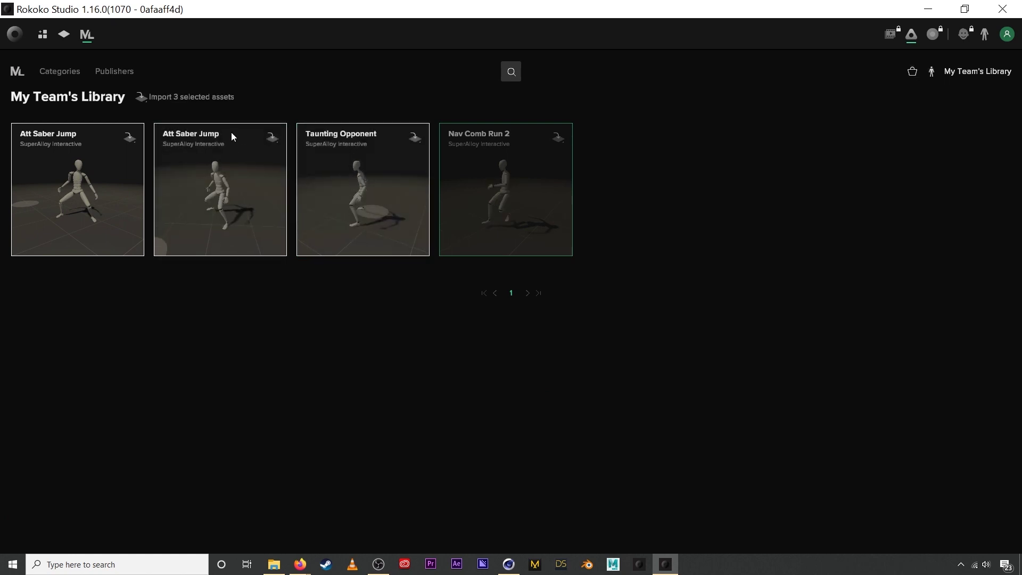
click(174, 95)
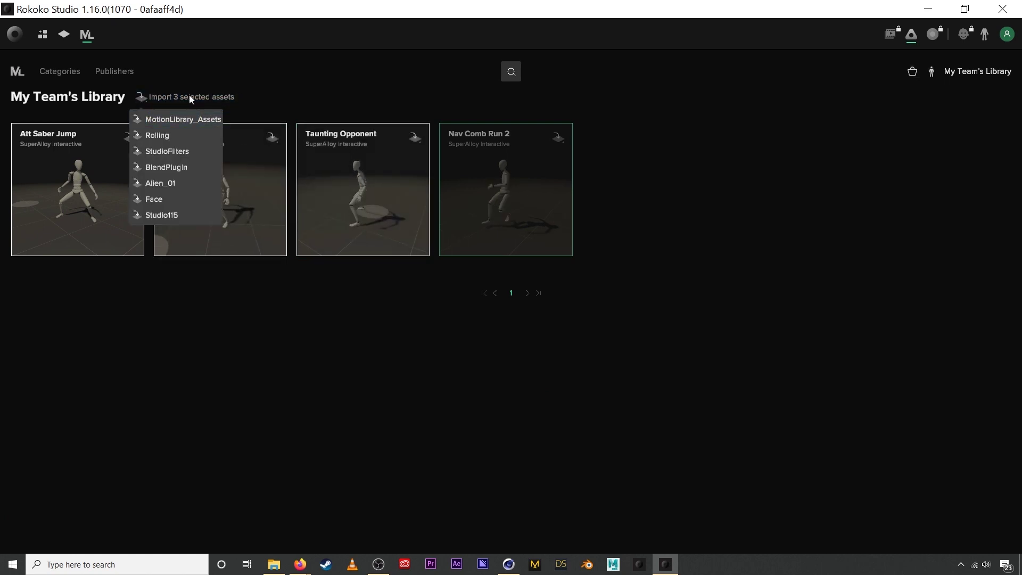
click(141, 120)
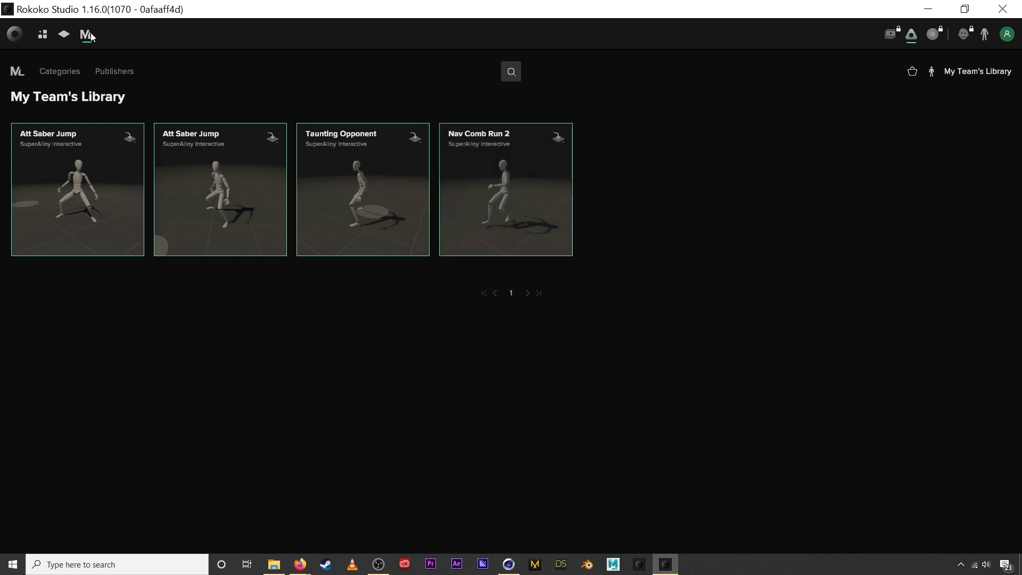
click(43, 35)
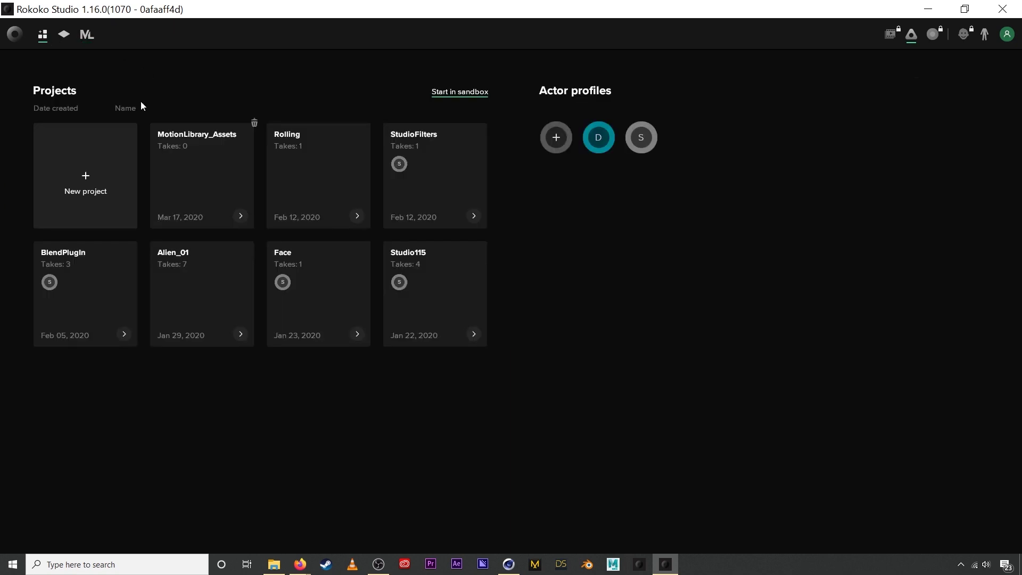
Check that the MotionLibrary_Assets project's MotionLibrary folder holds three FBX files, then go back to Motion Library
click(194, 155)
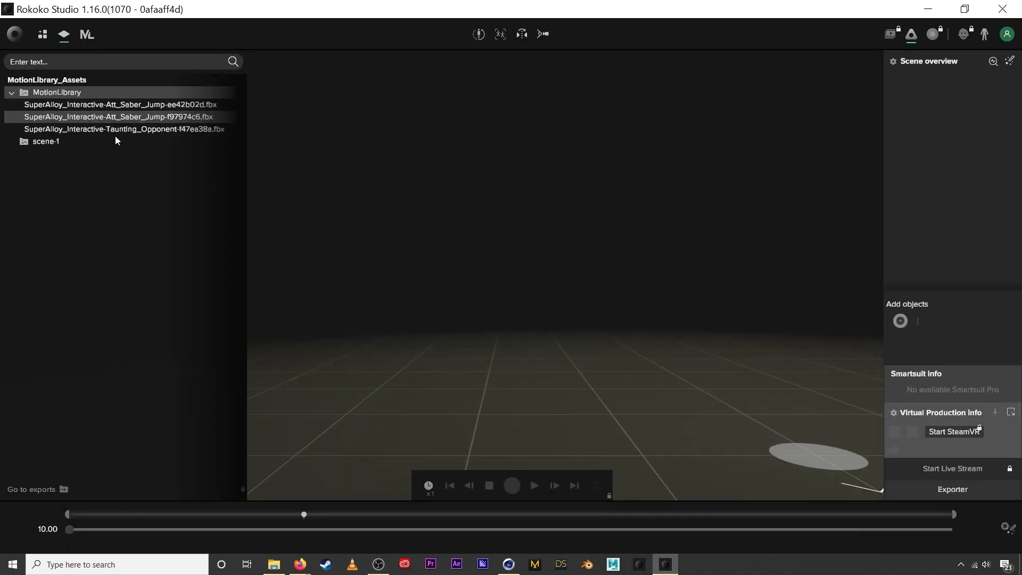
click(274, 564)
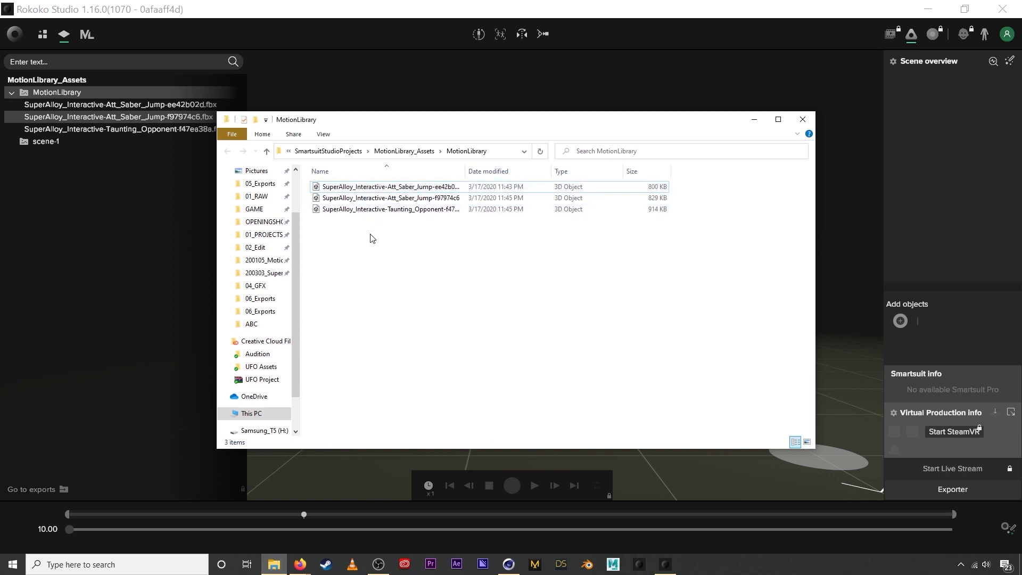
drag(371, 234, 341, 177)
click(754, 119)
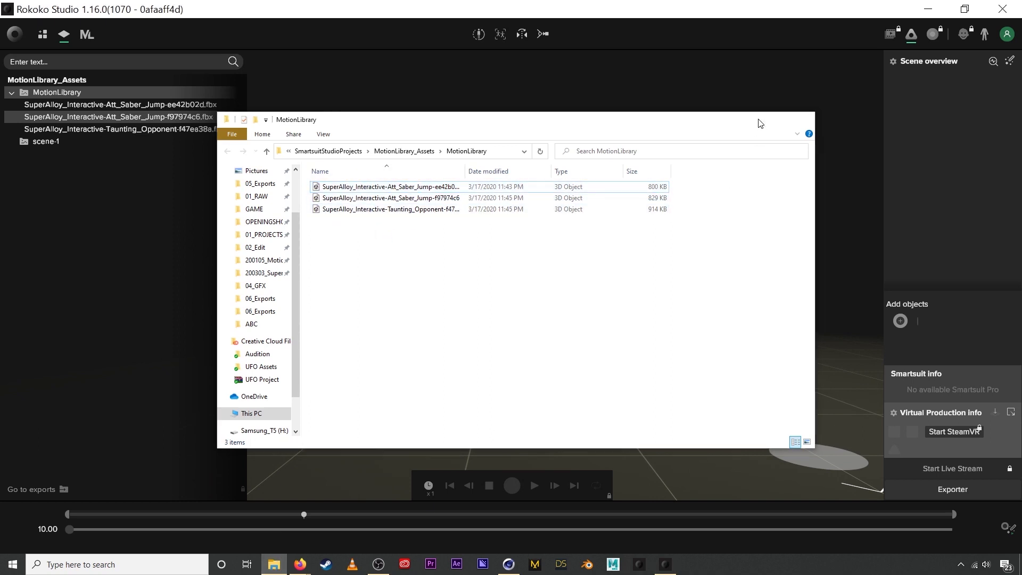
click(87, 34)
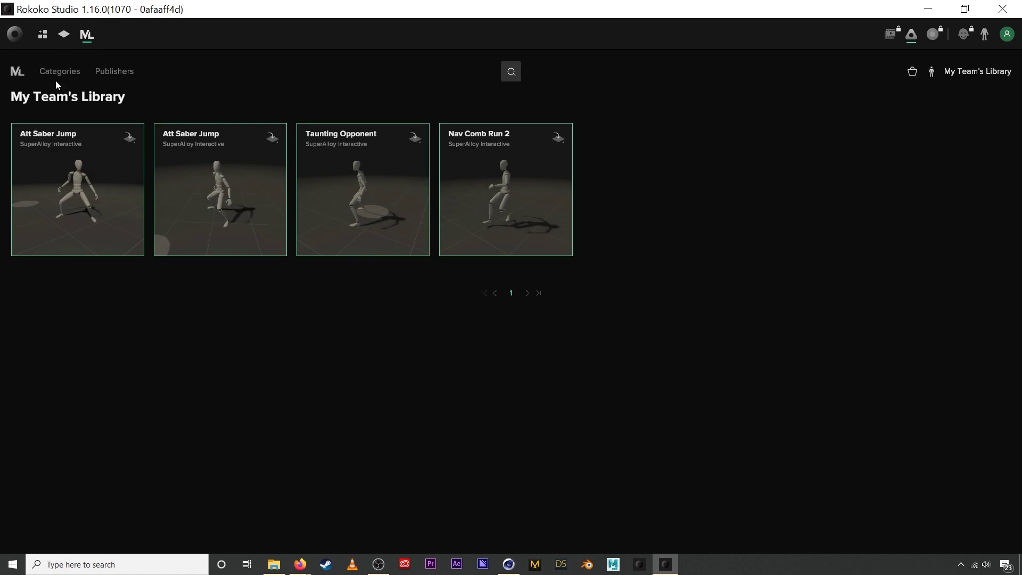
Show the All assets catalogue sorted by name, starting with Cinemotion's A guy dancing clips
click(17, 71)
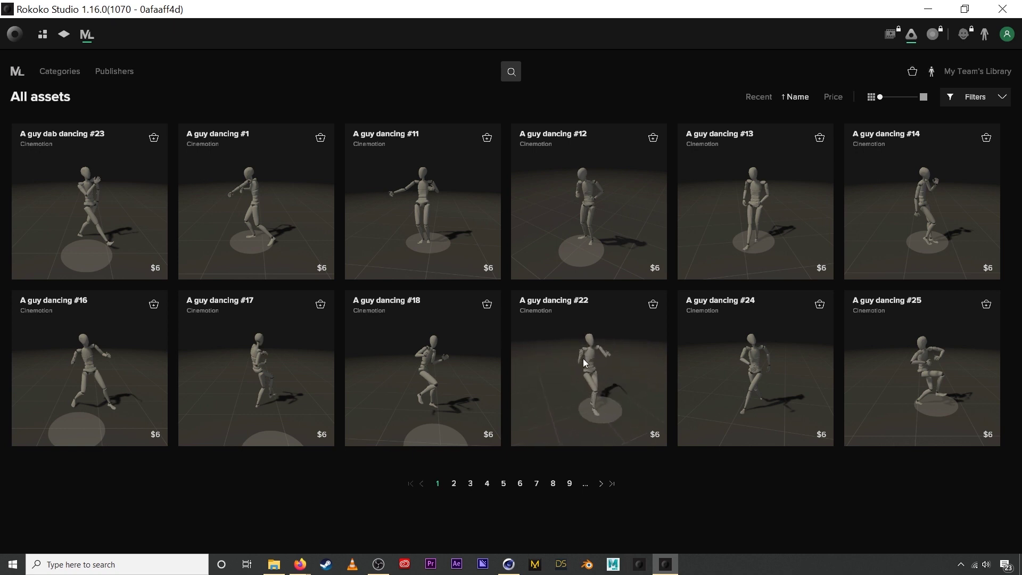
click(1006, 34)
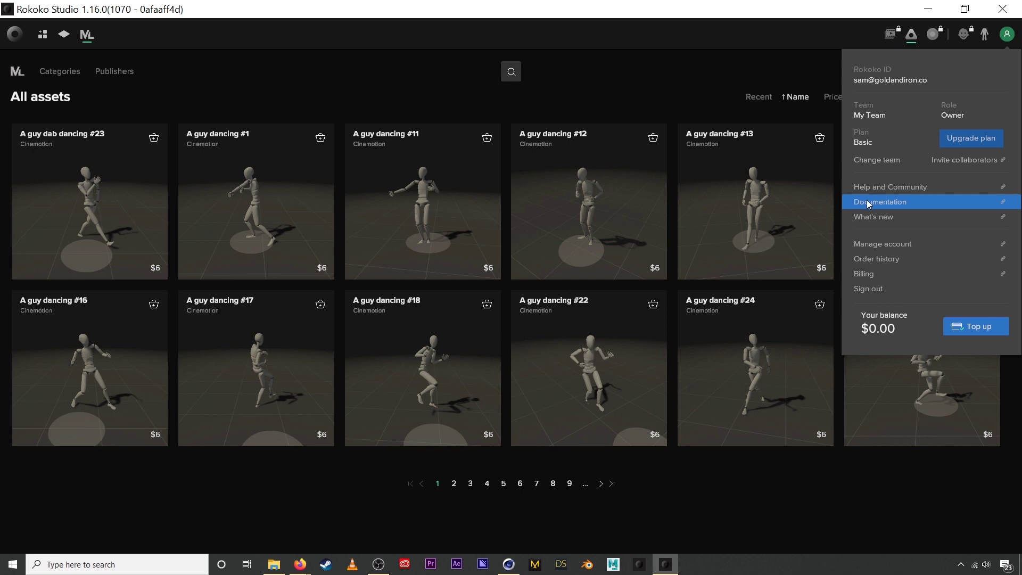
click(633, 111)
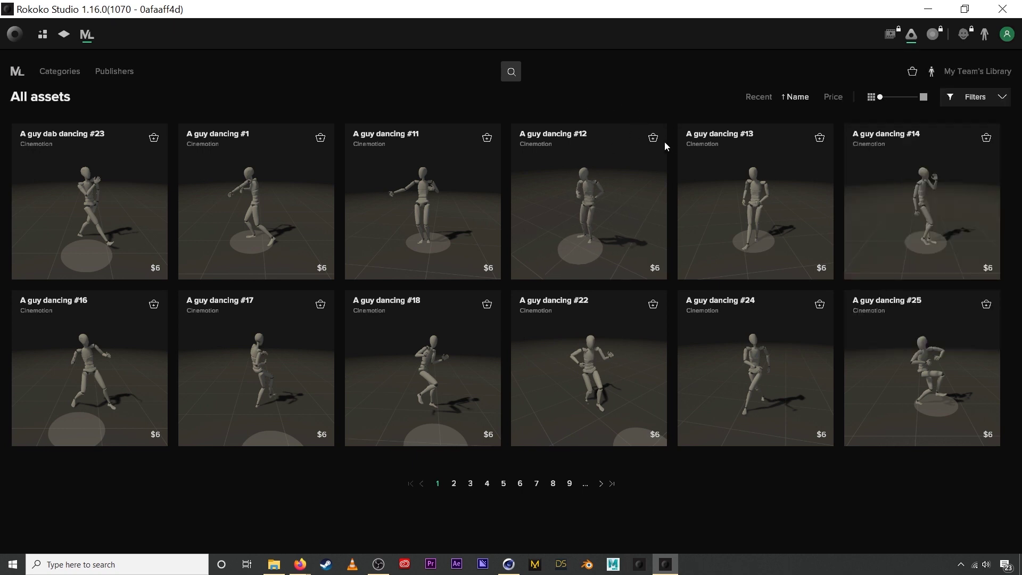